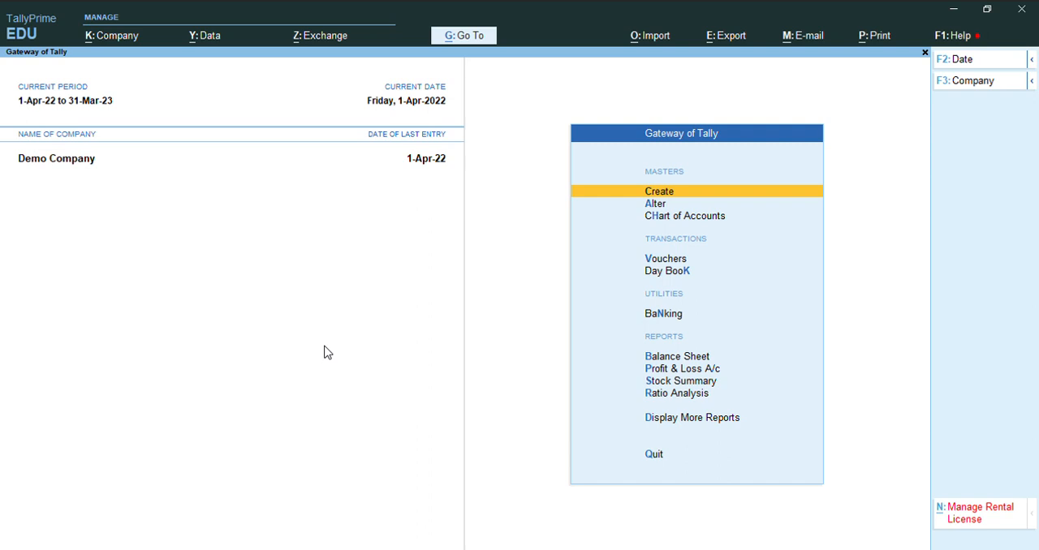
- Open the accounting voucher entry screen and switch the voucher type to Journal
key("Down")
key("Down")
key("Down")
key("Down")
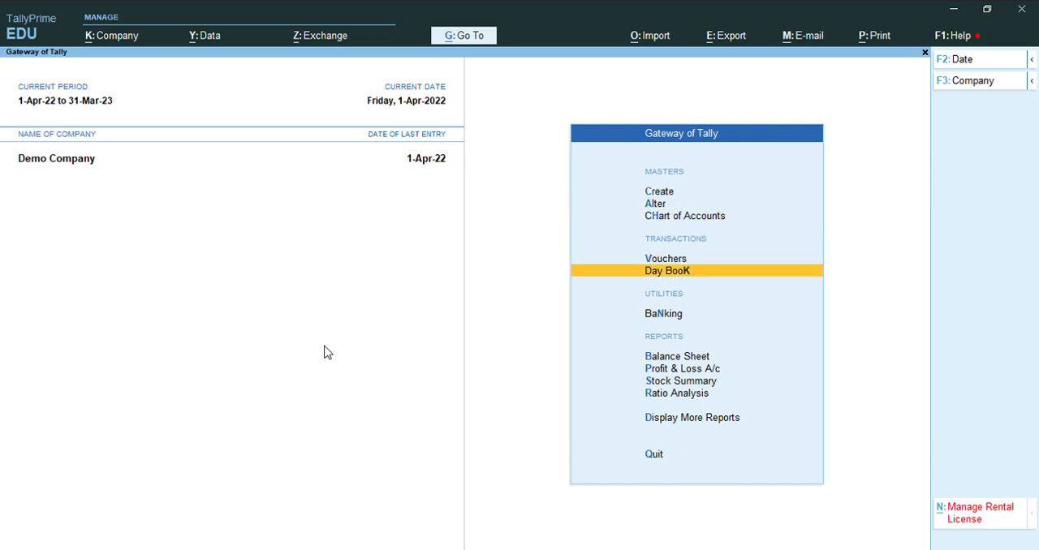
key("Up")
key("Down")
key("Up")
key("Down")
key("Up")
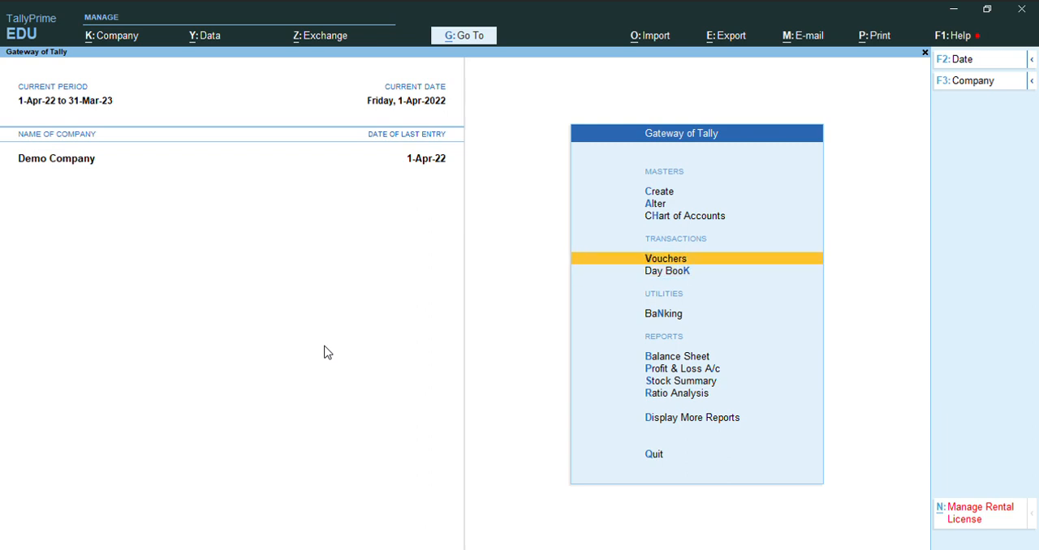
key("Return")
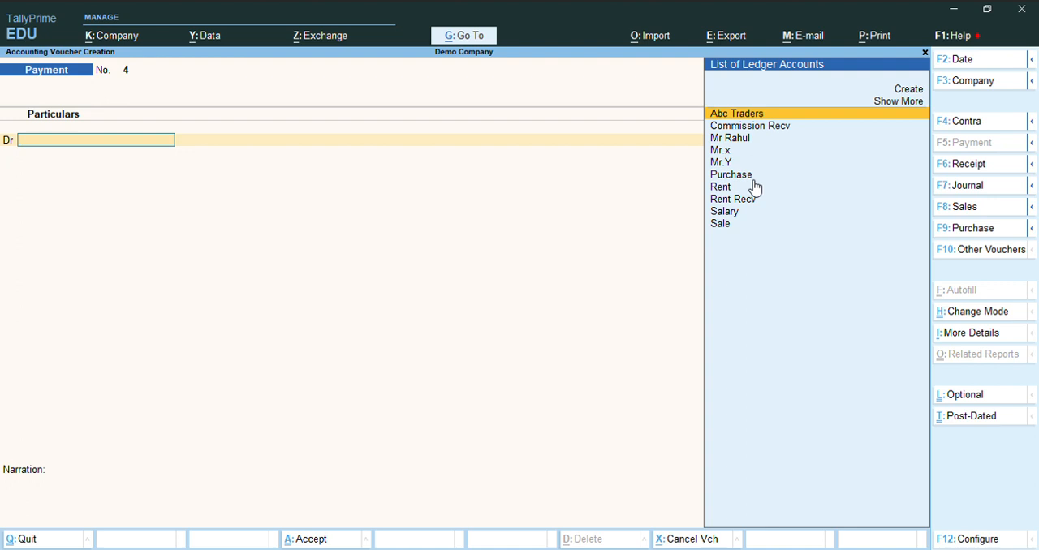
key("F7")
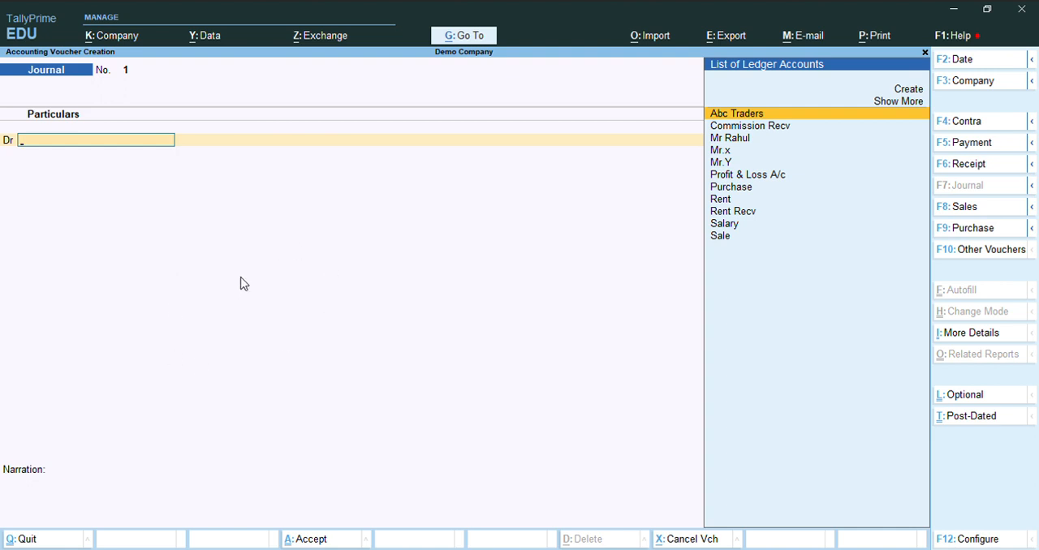
- Create a ledger named Depreciation under Indirect Expenses for the journal voucher's debit line
key("Up")
key("Up")
key("Return")
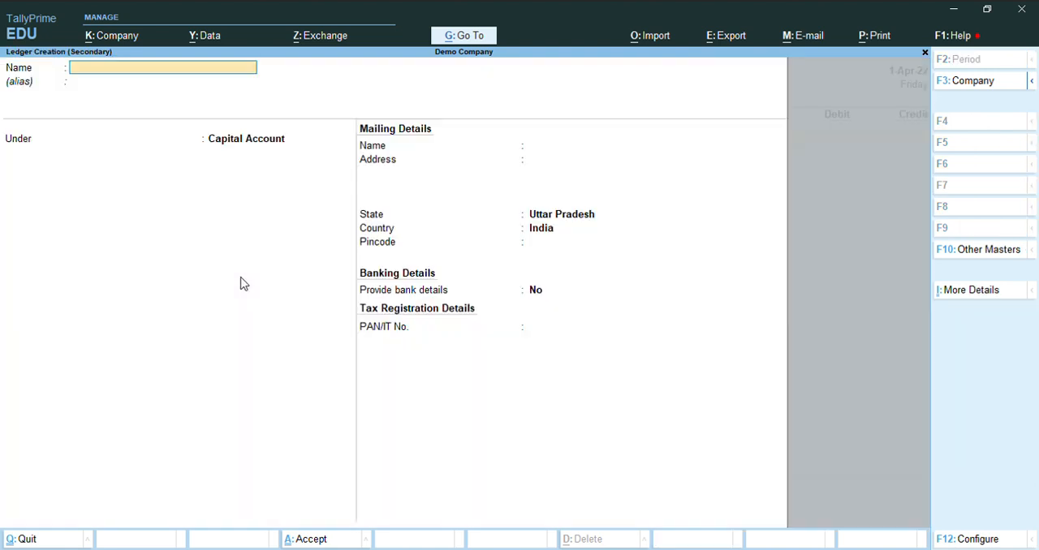
type("Depreciation")
key("Return")
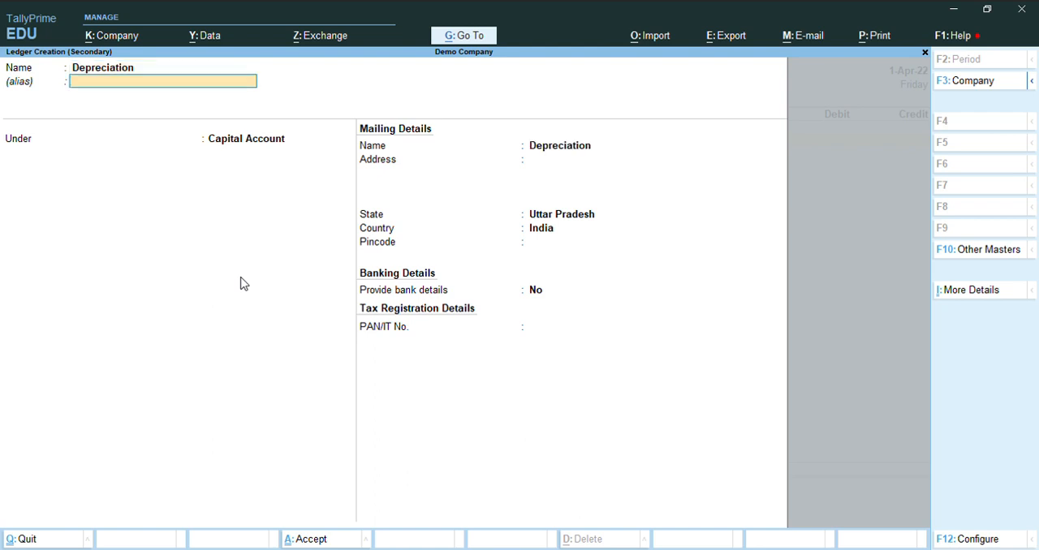
type("Ln")
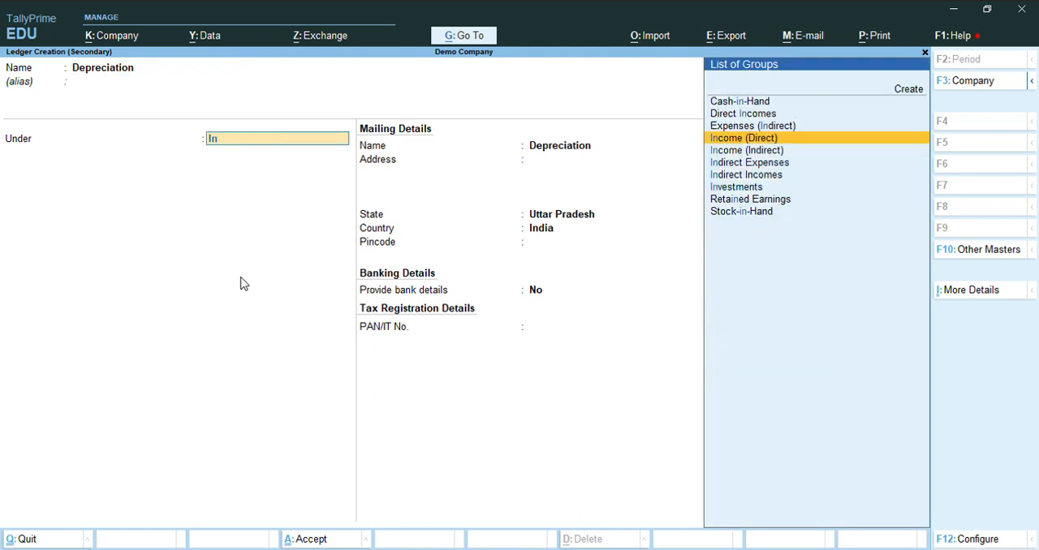
key("Down")
key("Down")
key("Return")
key("Return")
key("ctrl+a")
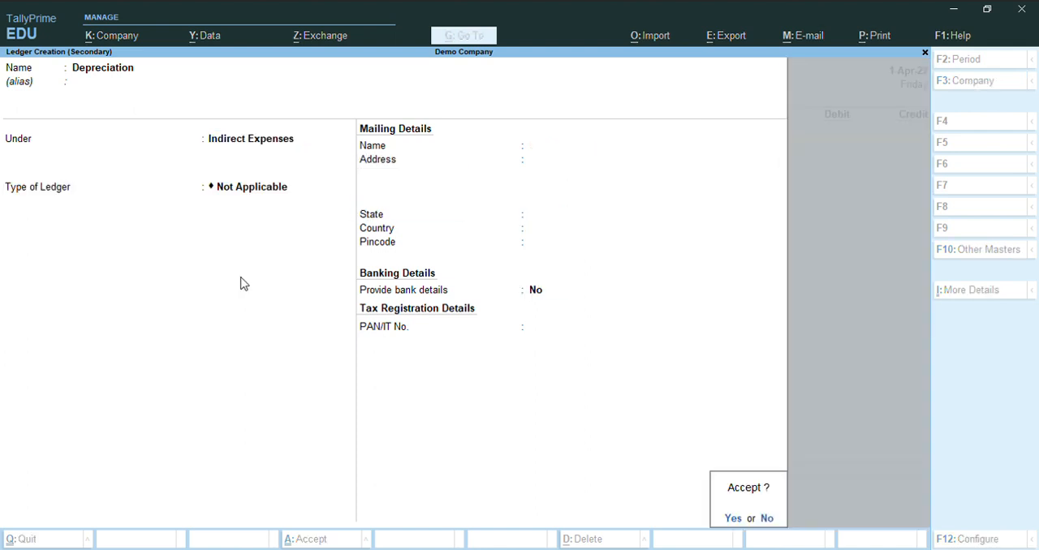
key("Return")
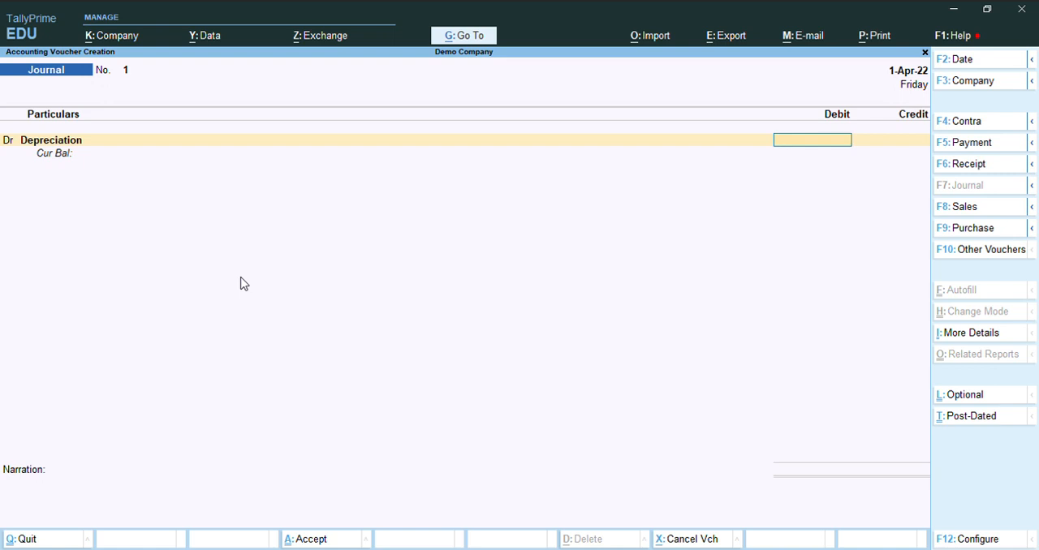
- Debit Depreciation with 10,000 and start a credit line in the journal voucher
type("10000")
key("Return")
key("c")
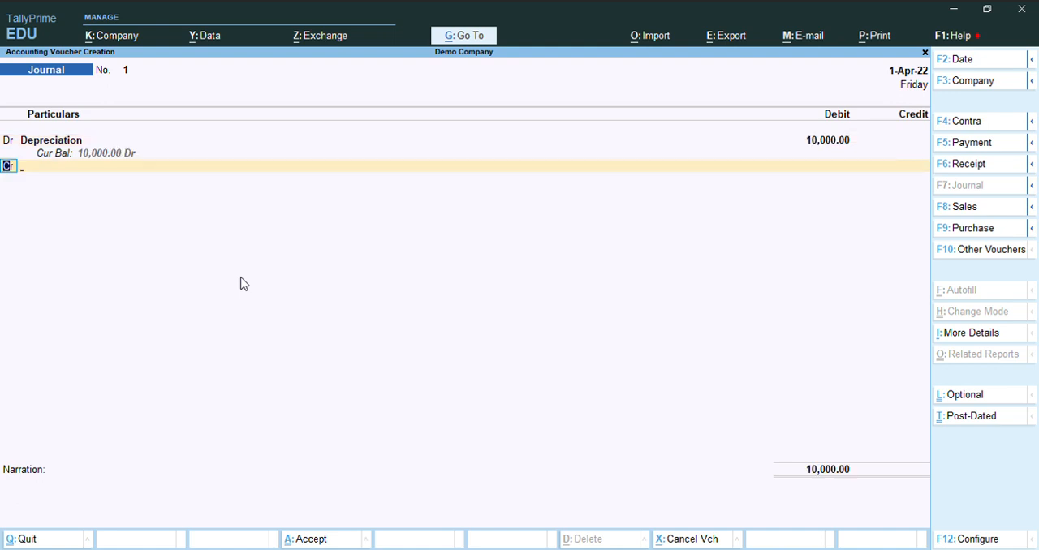
key("Return")
- Create a ledger named Machinary under Fixed Assets for the journal voucher's credit line
key("Up")
key("Up")
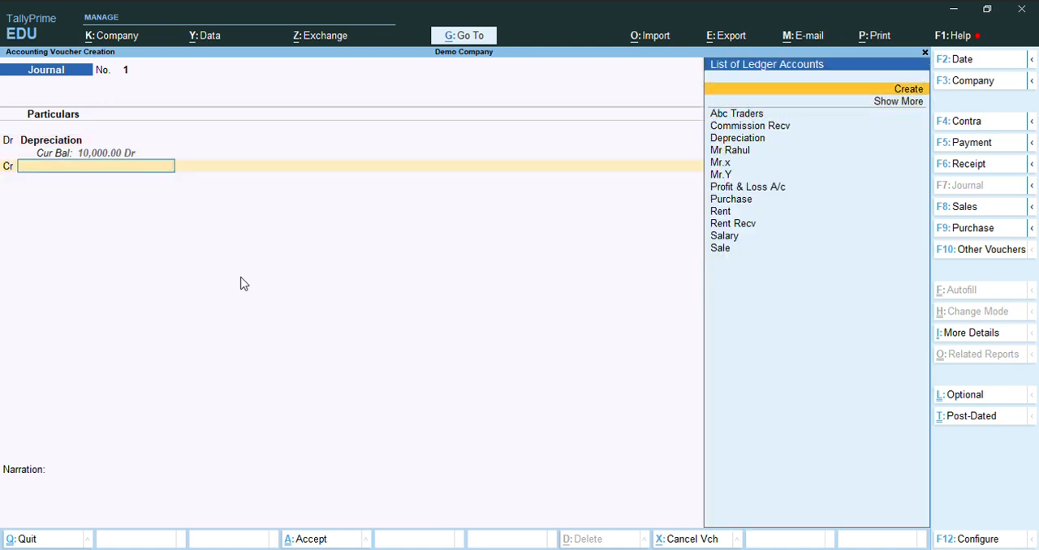
key("Return")
type("Ma")
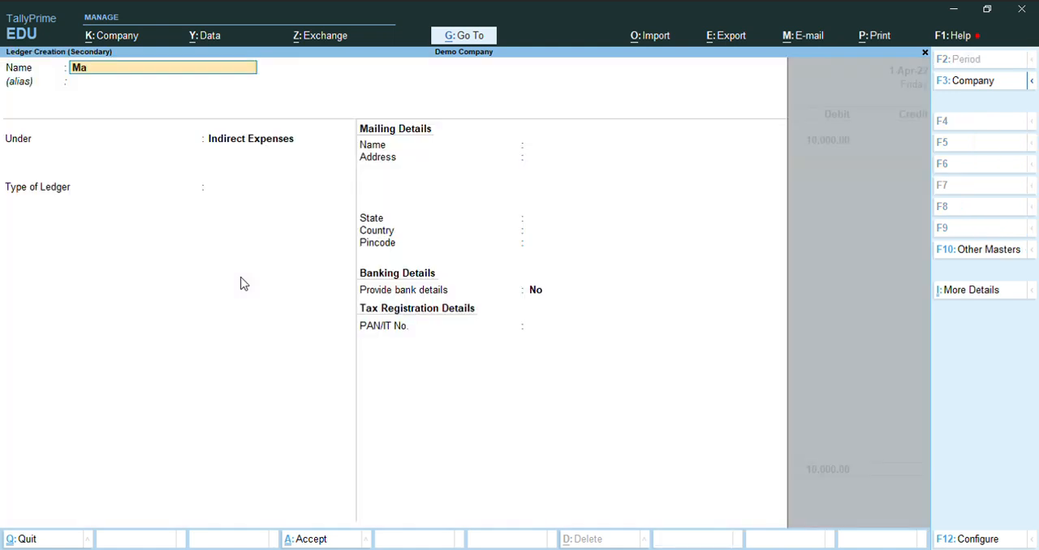
type("chinary")
key("Return")
key("Return")
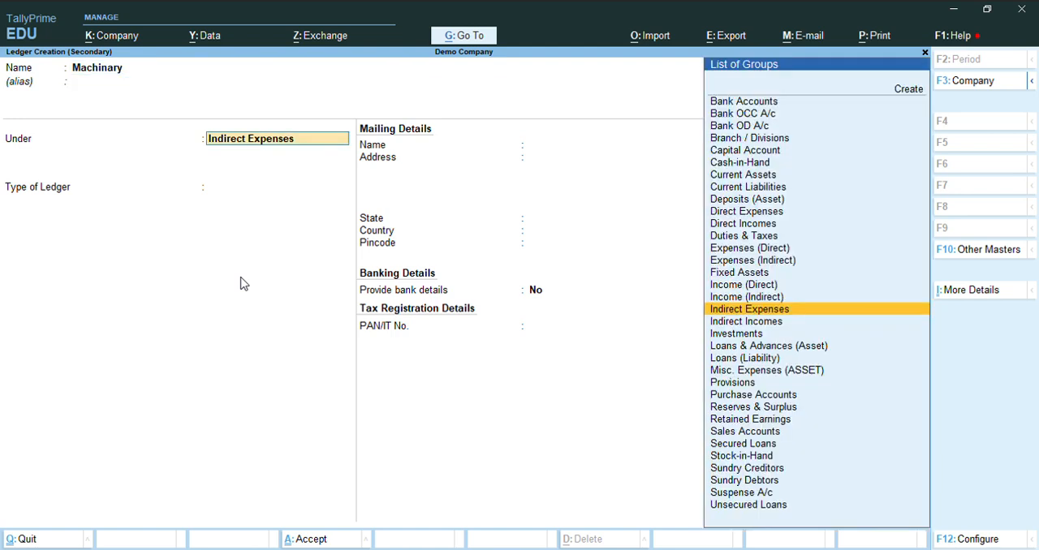
type("Fix")
key("Return")
key("Return")
key("Return")
key("Return")
key("Return")
key("Return")
key("Return")
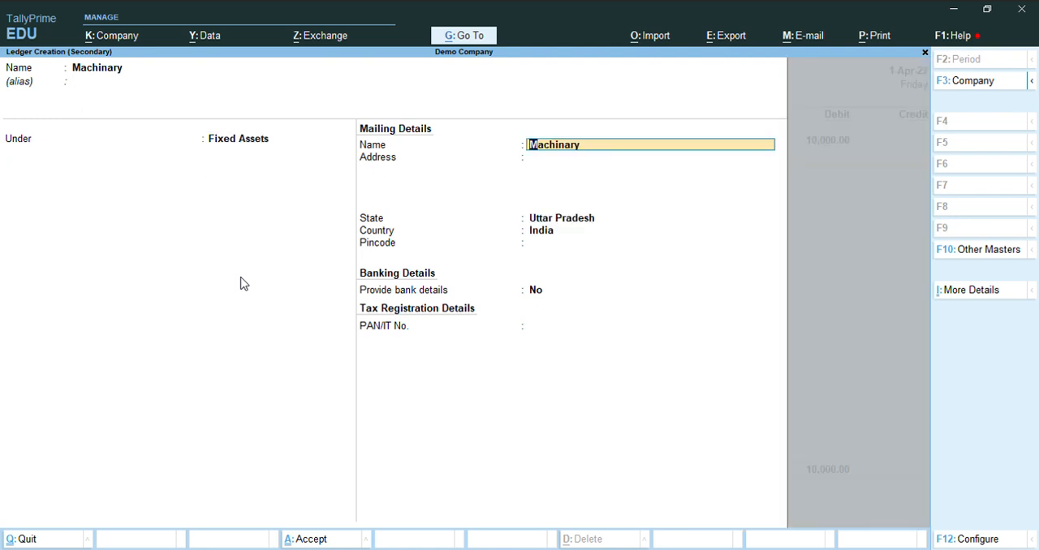
key("Return")
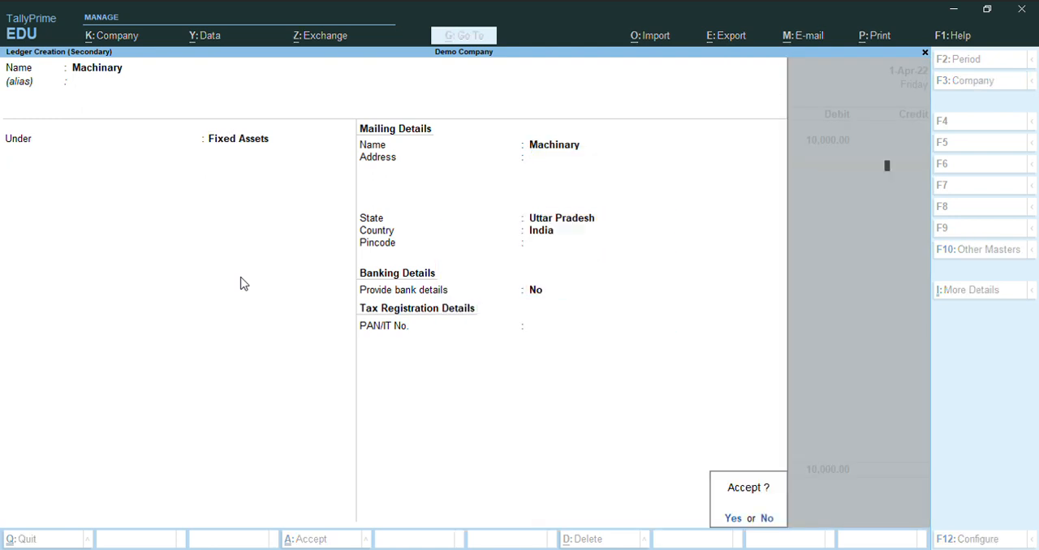
key("Return")
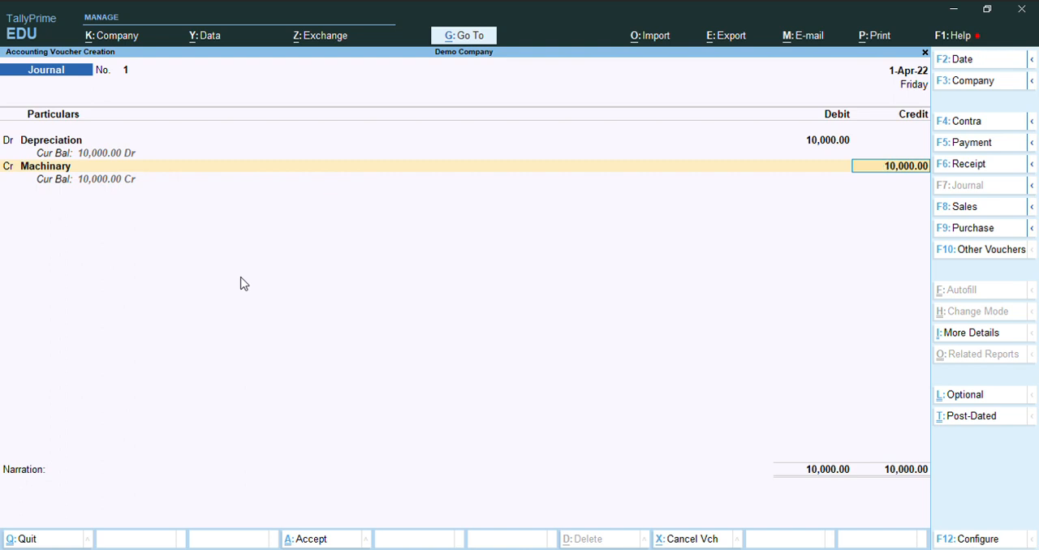
- Credit Machinary with 10,000, leave the narration blank and save the depreciation journal voucher
key("Return")
key("Return")
key("Return")
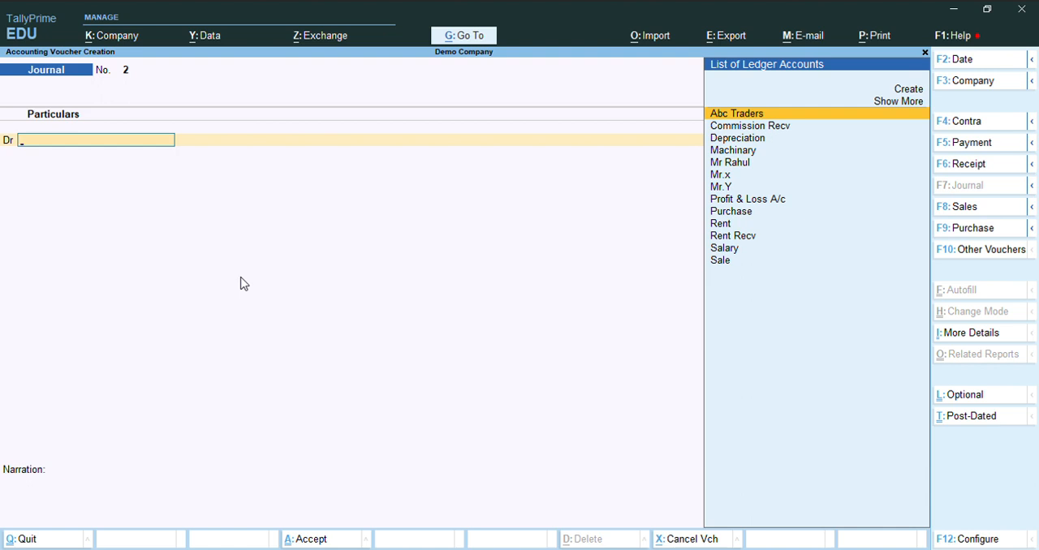
key("Up")
key("Up")
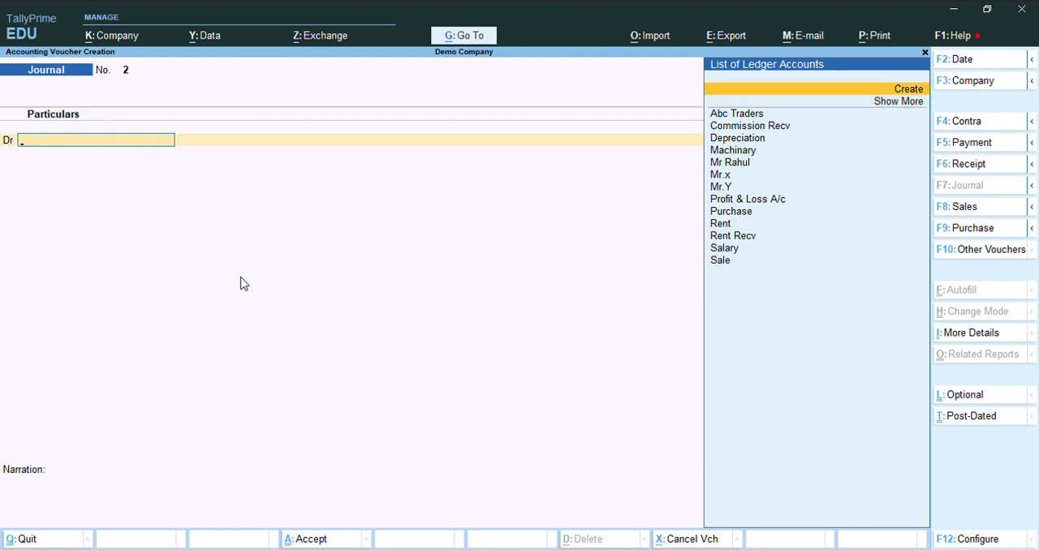
key("Down")
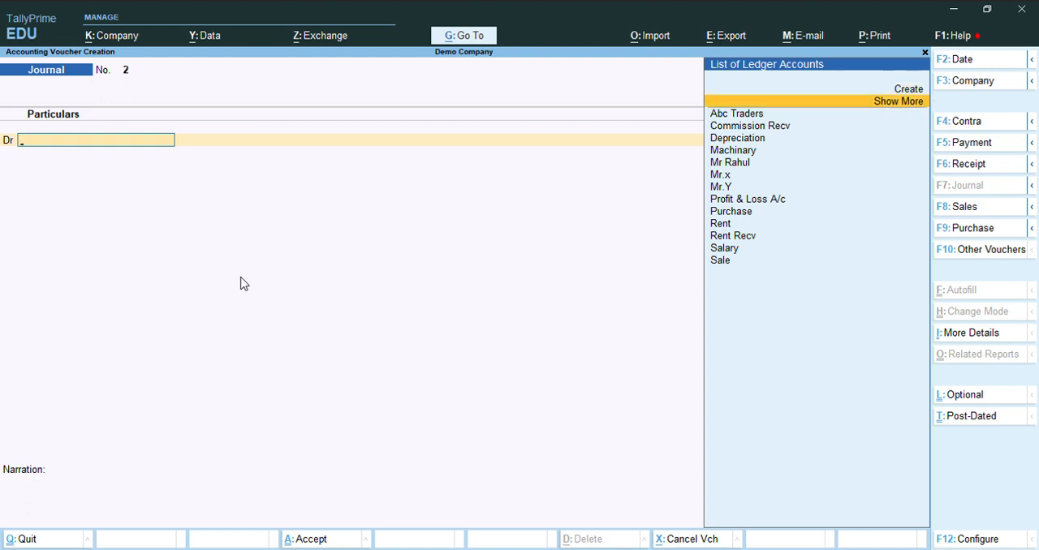
key("Up")
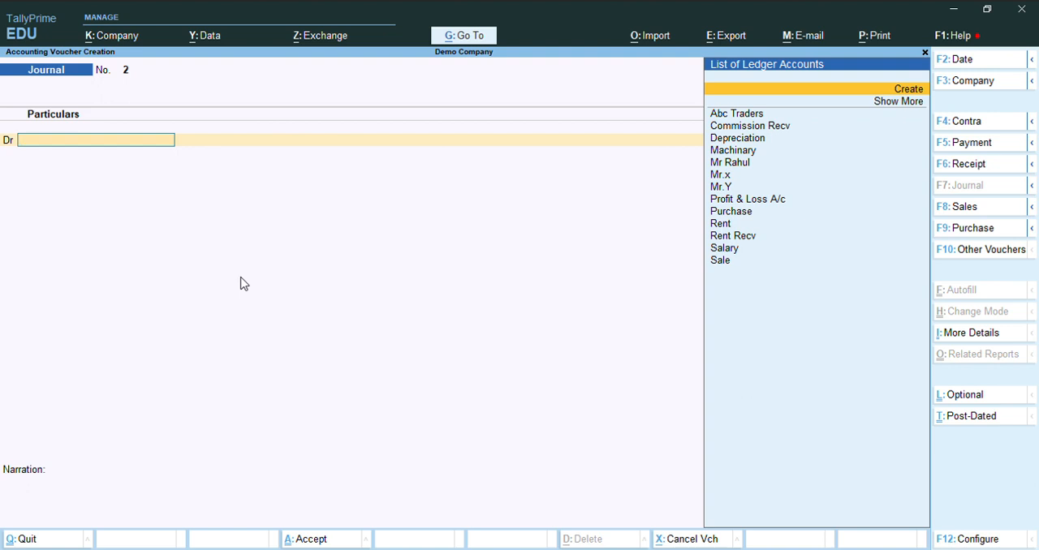
key("Return")
type("Salary")
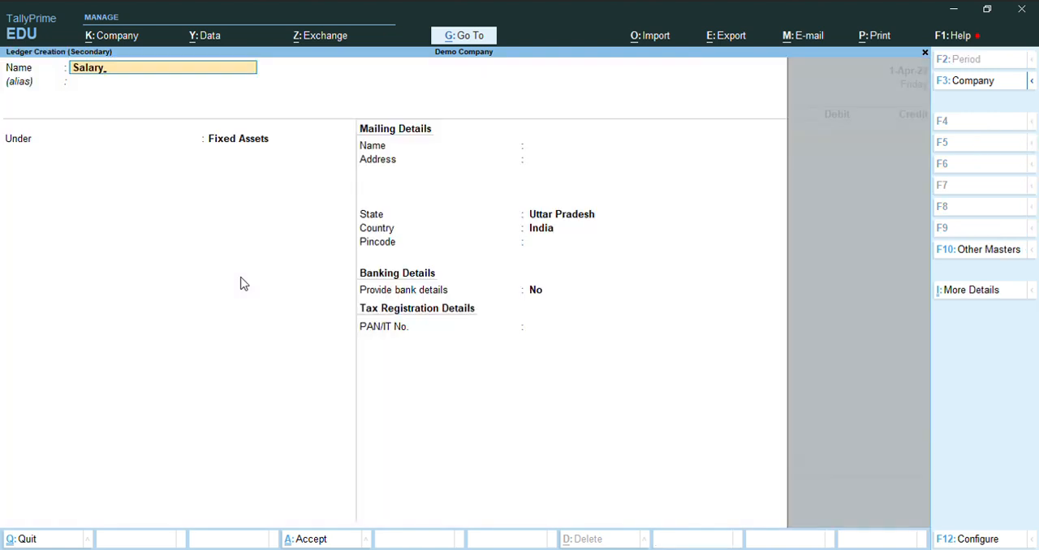
key("Return")
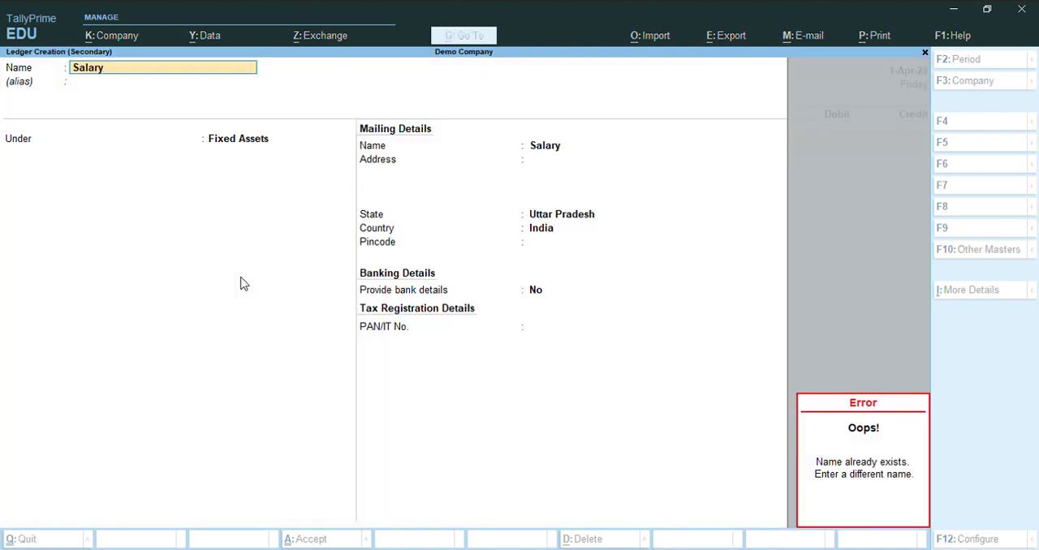
key("Escape")
key("Escape")
key("Escape")
type("y")
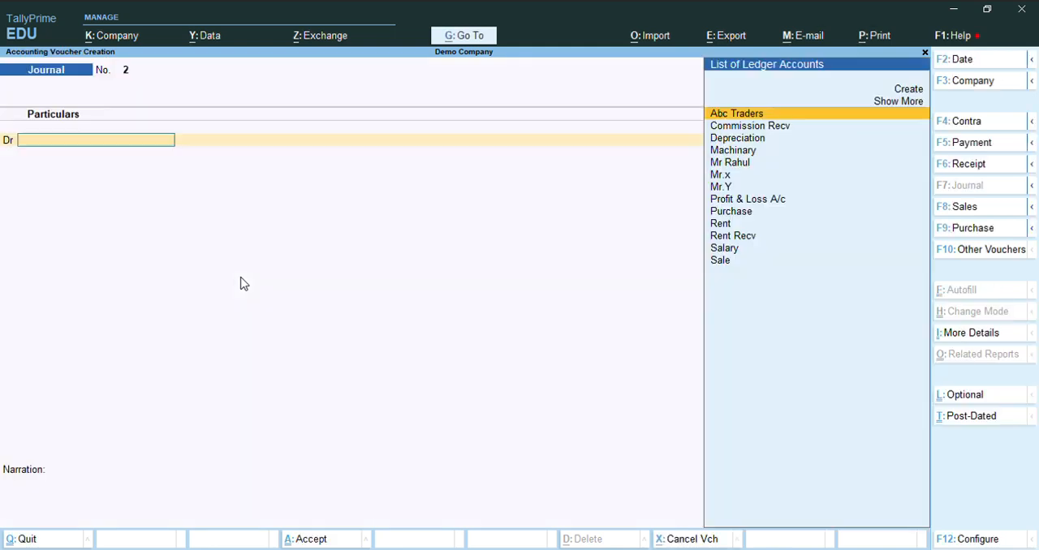
type("Sal")
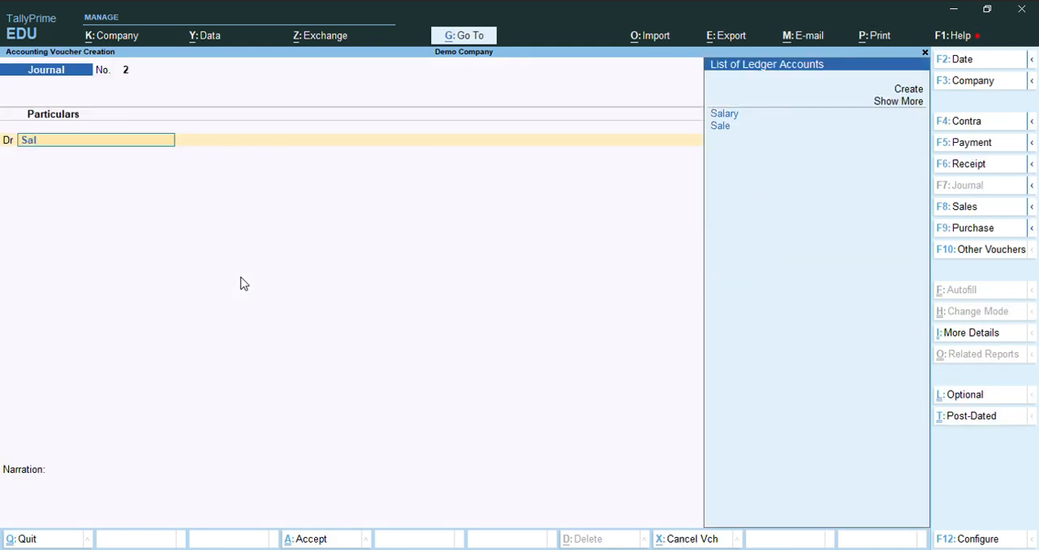
- Debit the existing Salary ledger with 50,000 and start a credit line in the new journal voucher
key("Return")
type("50000")
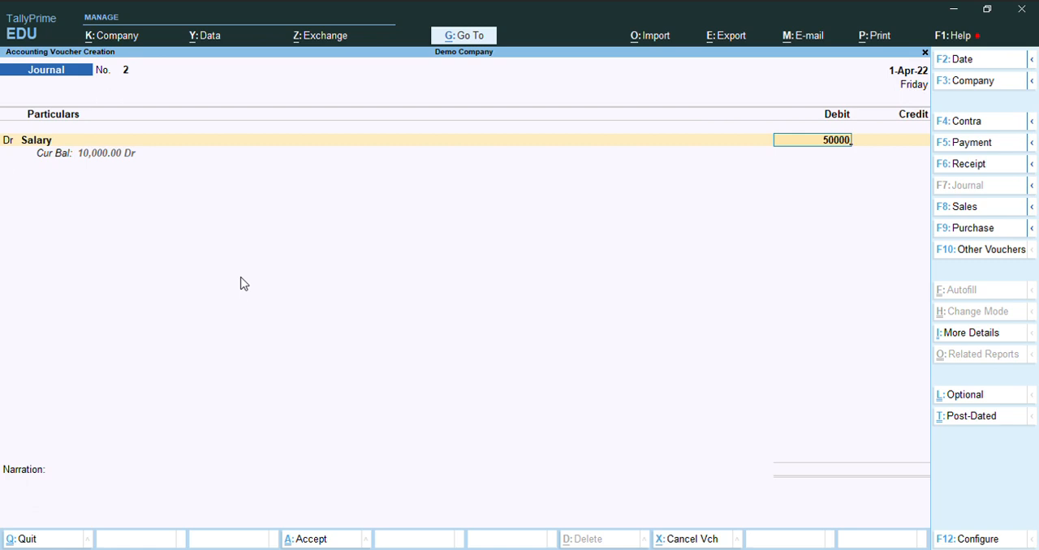
key("Return")
key("Return")
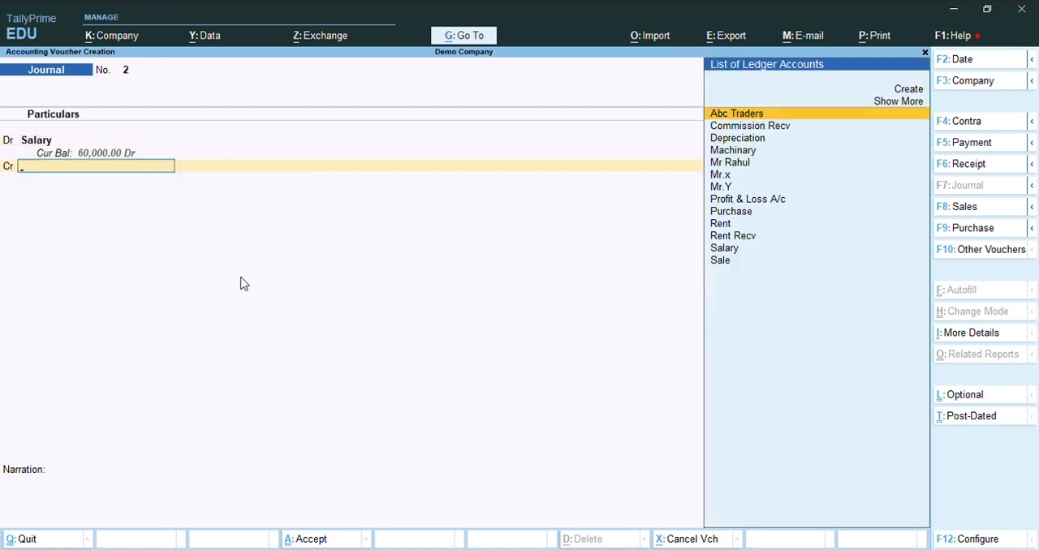
- Create a ledger named Outstanding Salary under Current Liabilities for the voucher's credit line
key("Up")
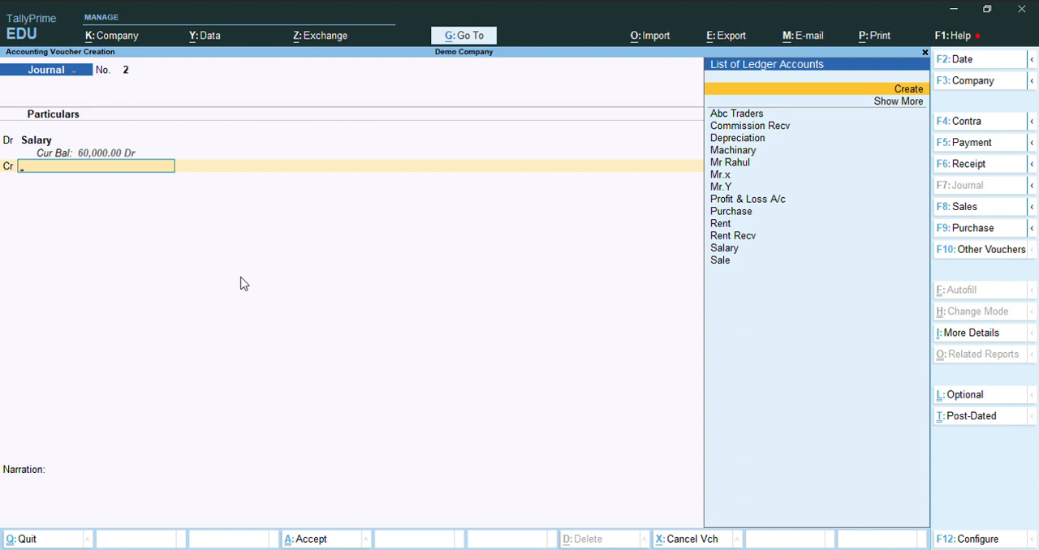
key("Return")
type("Outstanding Salary")
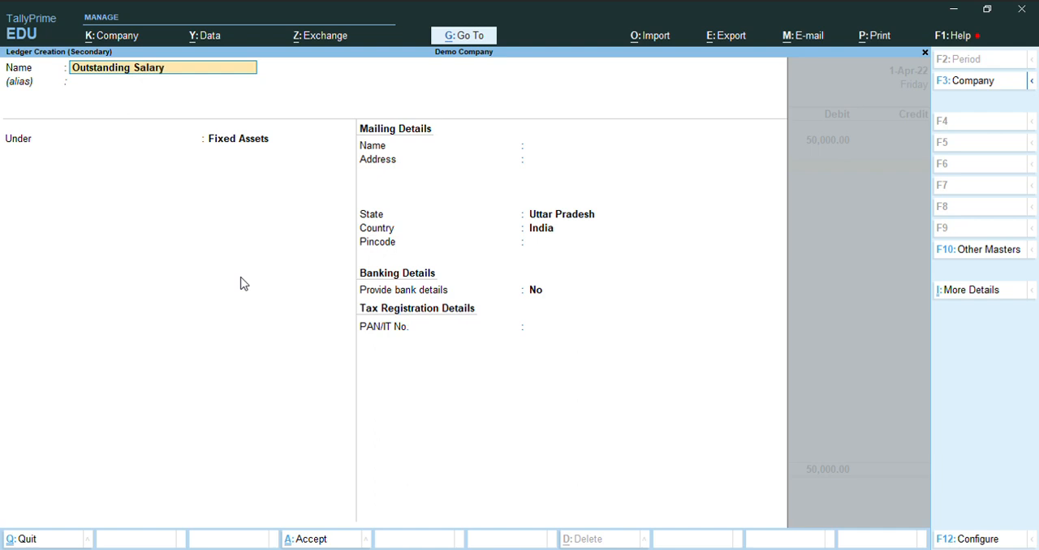
key("Return")
type("Cu")
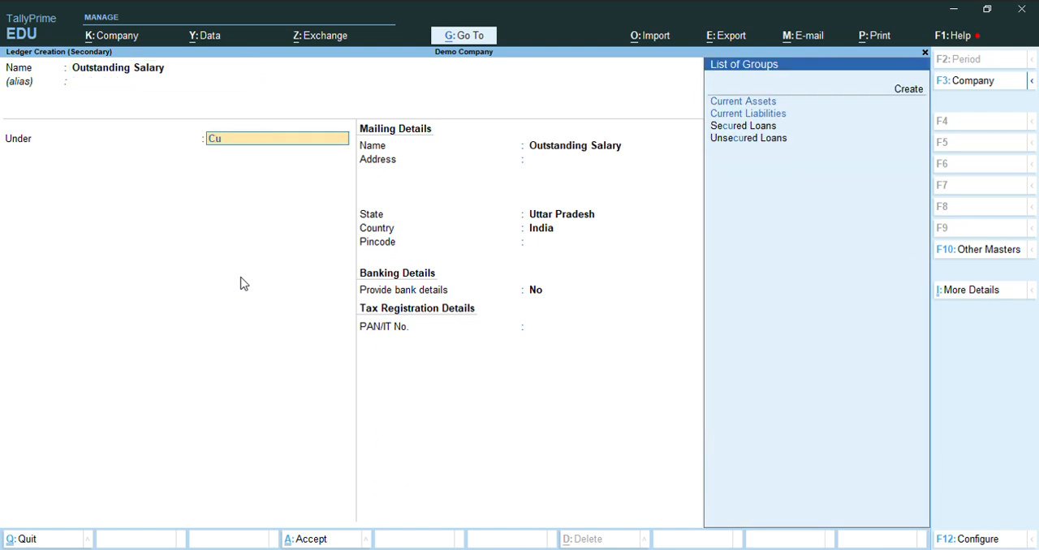
key("Down")
key("Return")
key("Return")
key("Return")
key("Return")
key("Return")
key("Return")
key("Return")
key("Return")
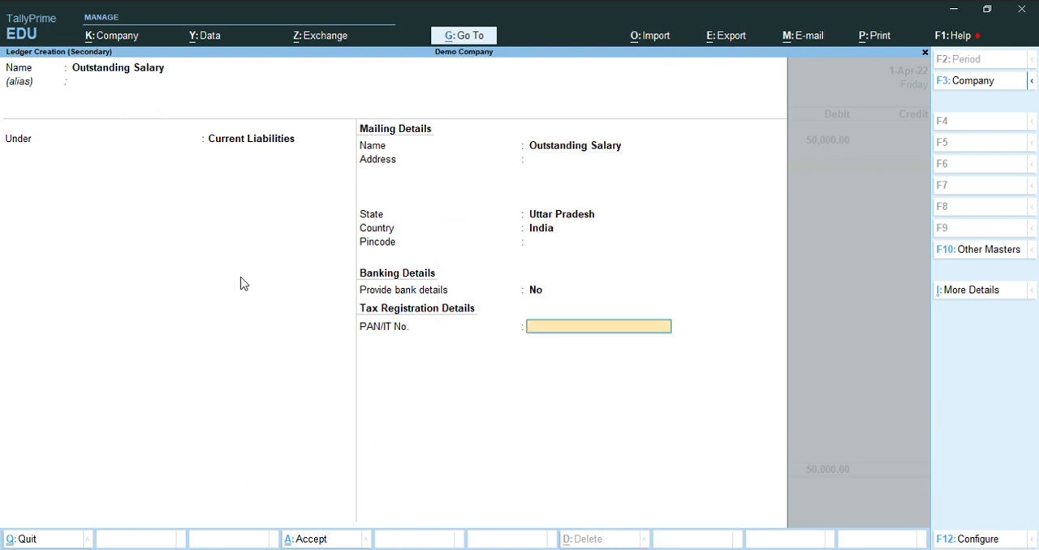
key("Return")
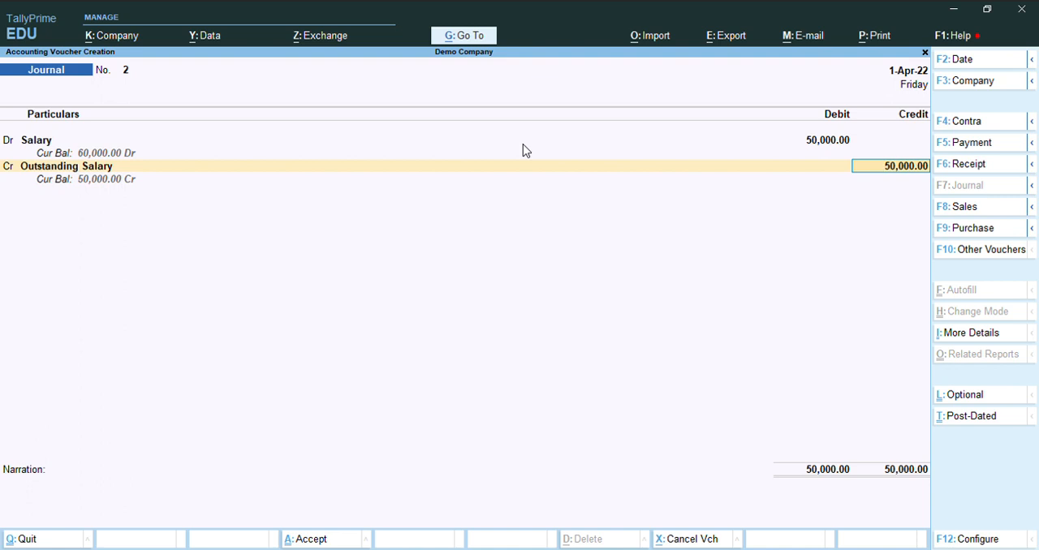
- Credit Outstanding Salary with 50,000, leave the narration blank and save the journal voucher
key("Return")
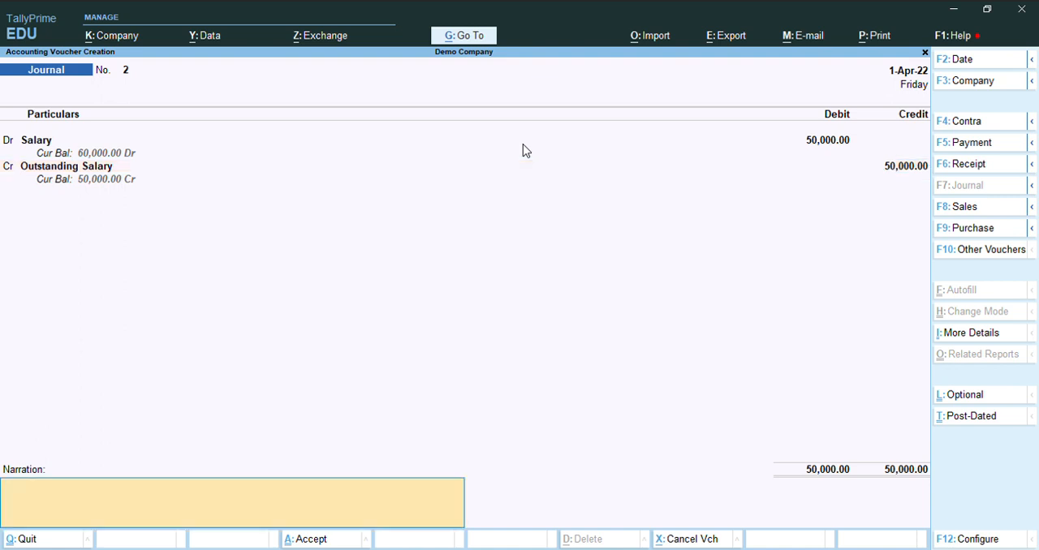
key("Return")
key("Return")
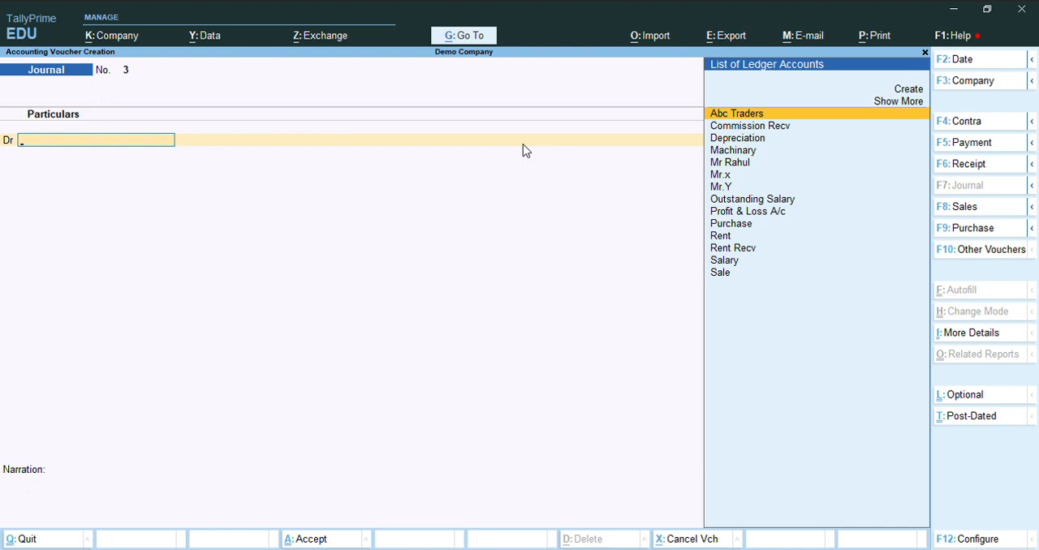
- Leave voucher entry and open the Profit & Loss A/c report of Demo Company
key("Escape")
key("Return")
key("Down")
key("Down")
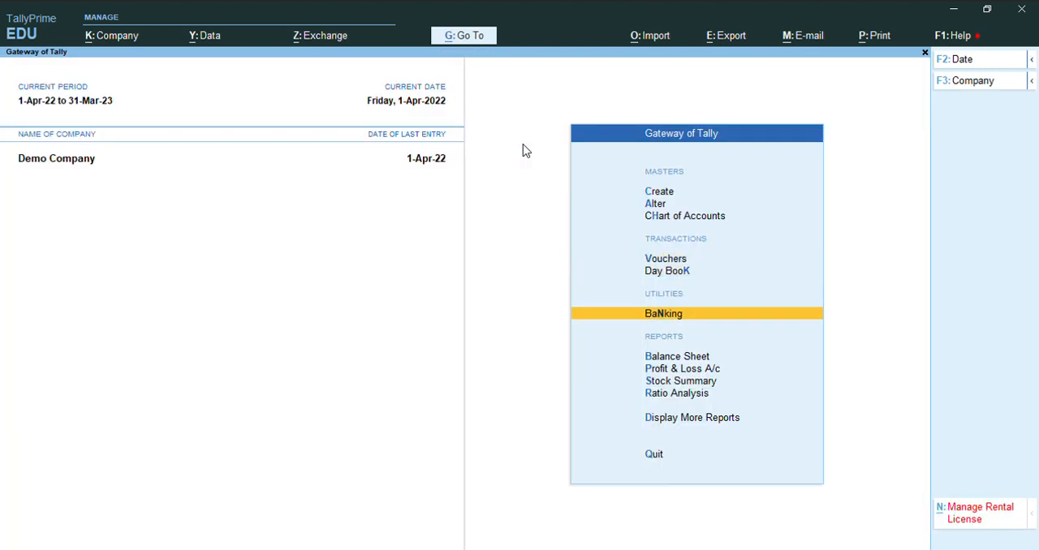
key("Down")
key("Down")
key("Return")
key("Down")
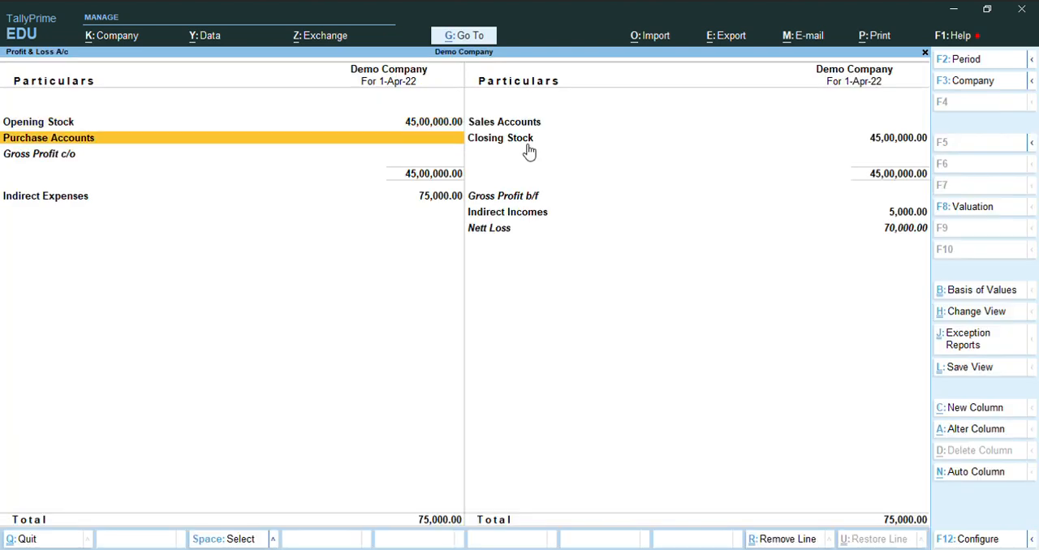
- Drill down from Indirect Expenses to the Salary ledger's vouchers, examine the Outstanding Salary journal entry, and return to the Profit & Loss A/c
key("Down")
key("Down")
key("Return")
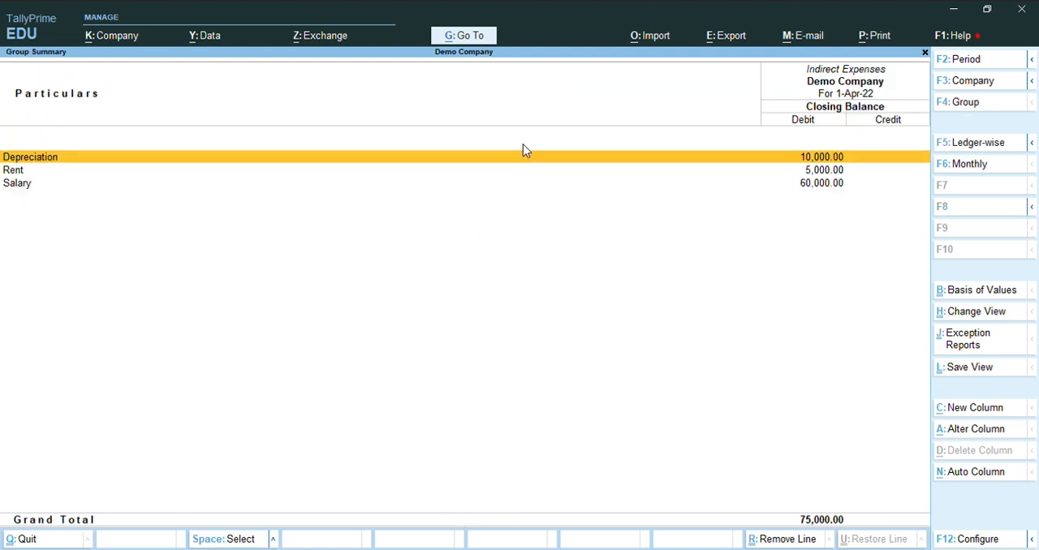
key("Down")
key("Down")
key("Return")
key("Return")
key("Down")
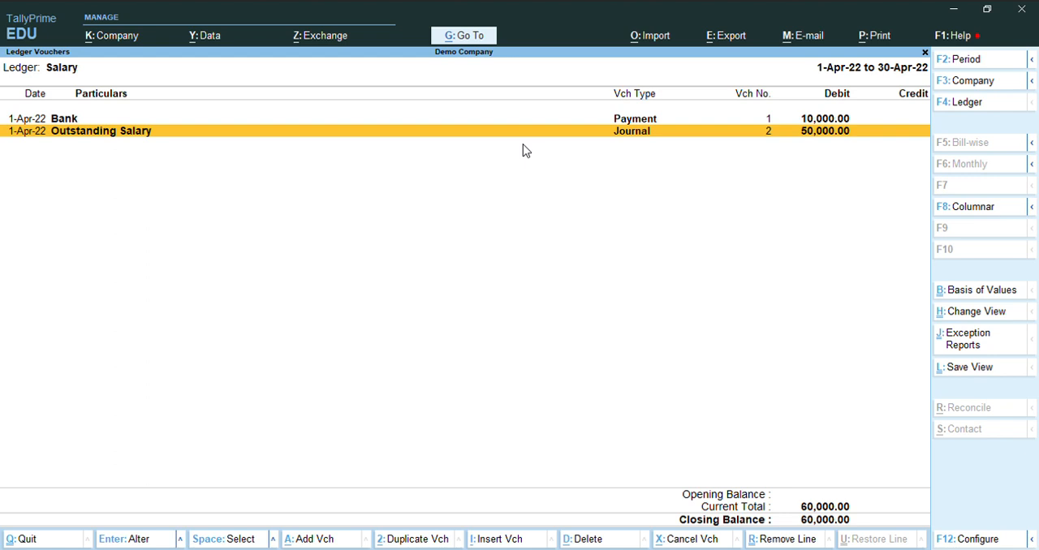
key("Escape")
key("Escape")
key("Escape")
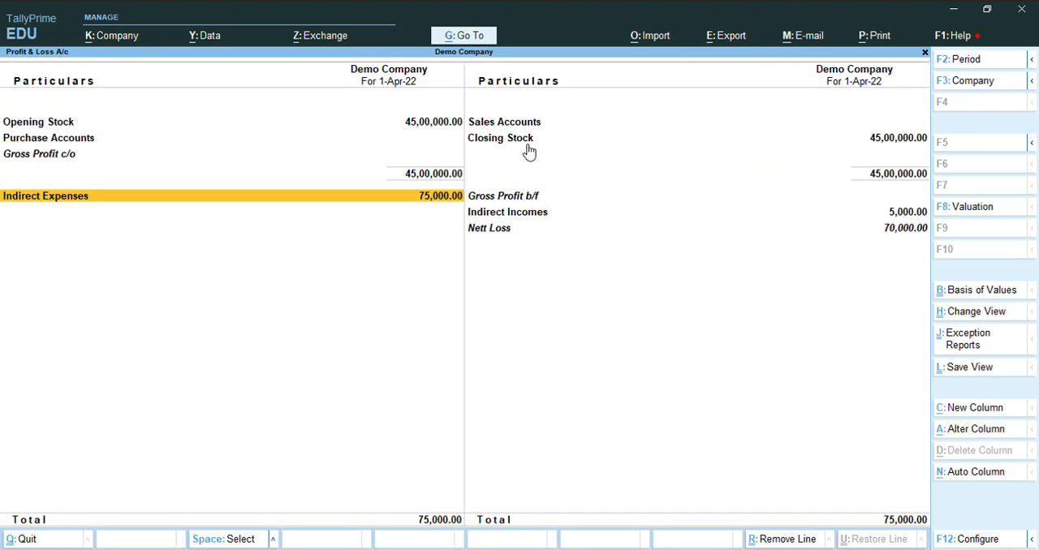
- Open the Balance Sheet, examine the Outstanding Salary ledger under Current Liabilities, and leave the report
key("Escape")
key("Up")
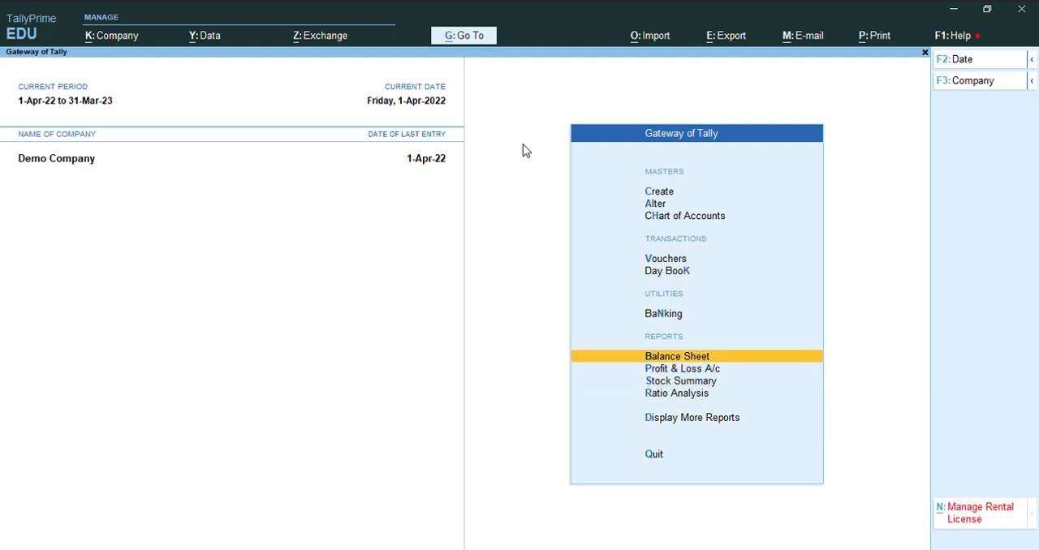
key("Return")
key("Down")
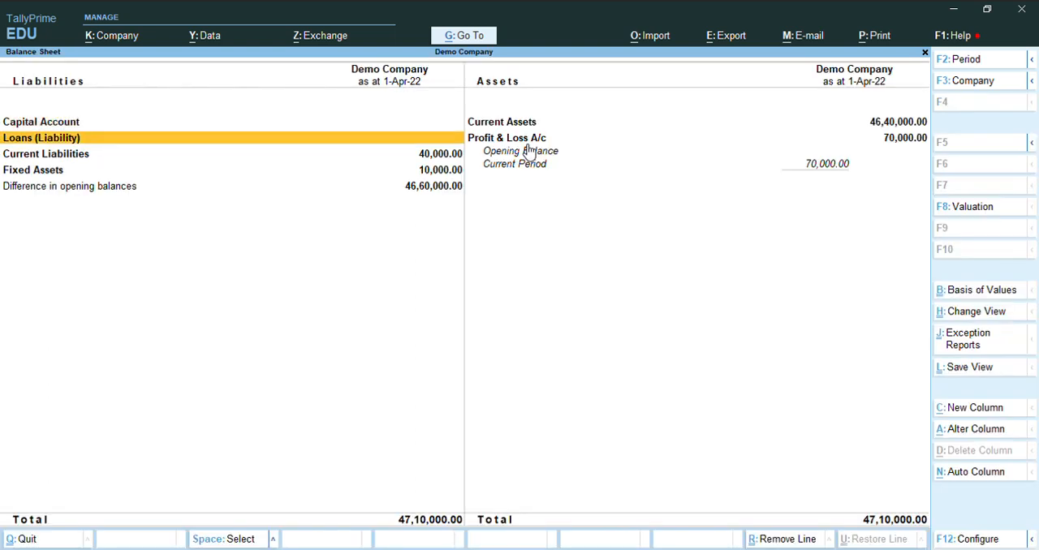
key("Down")
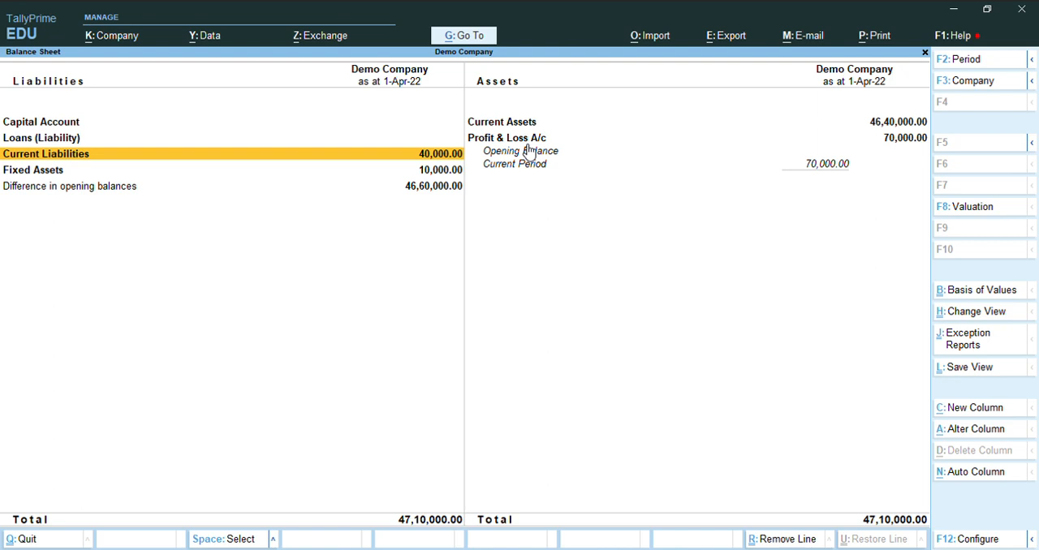
key("Return")
key("Down")
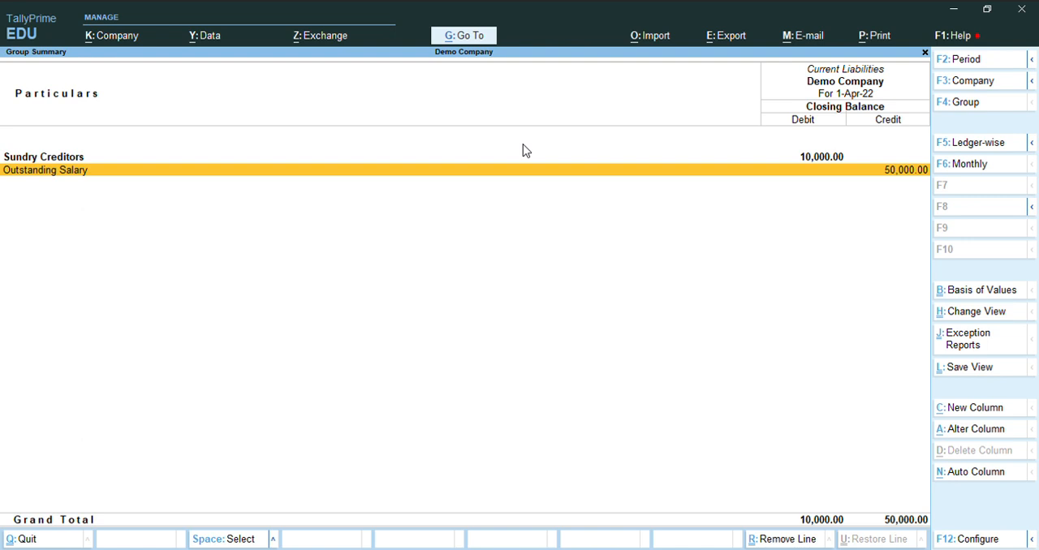
key("Return")
key("Escape")
key("Escape")
- Start a payment voucher and debit Outstanding Salary with 50,000
key("Up")
key("Up")
key("Up")
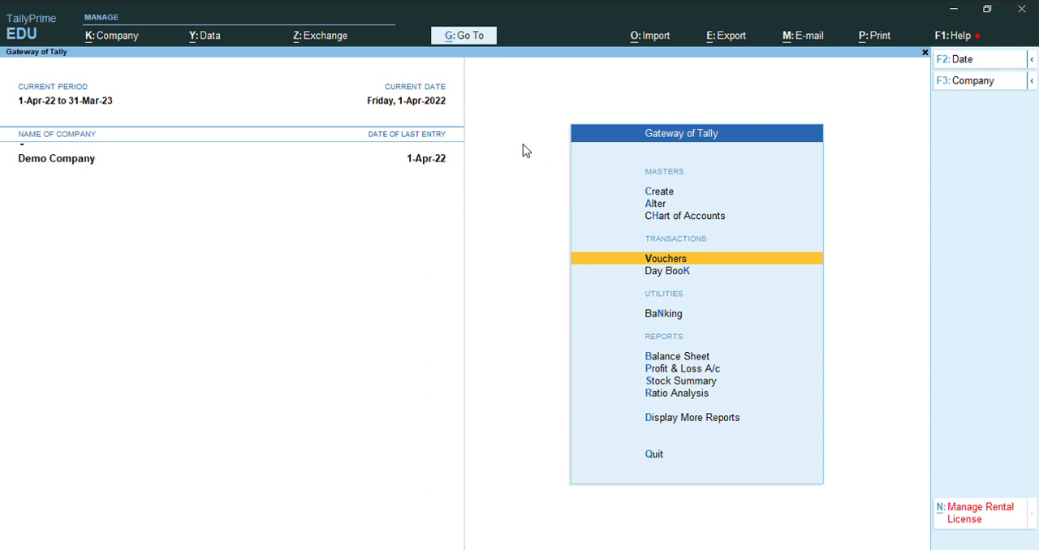
key("Return")
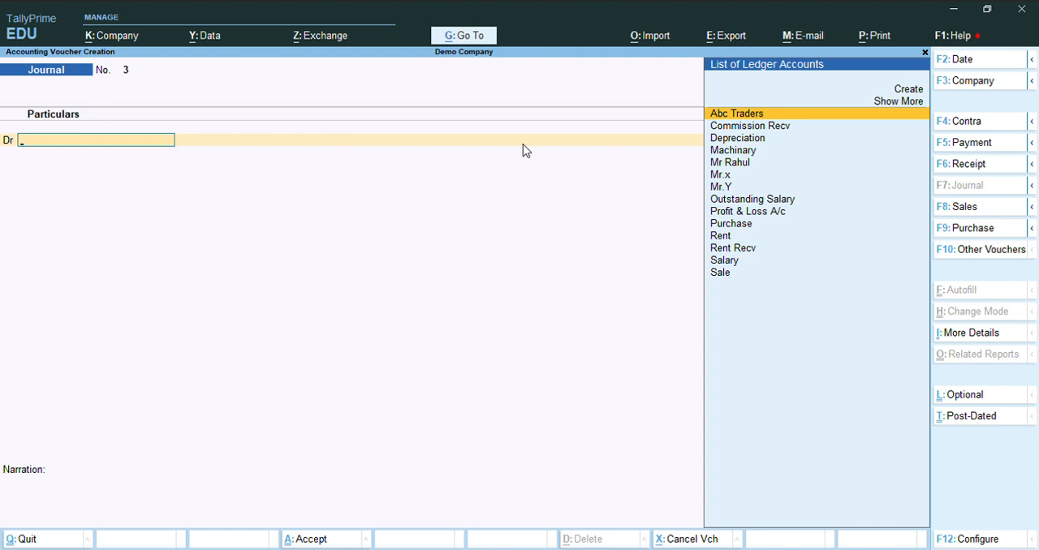
key("F5")
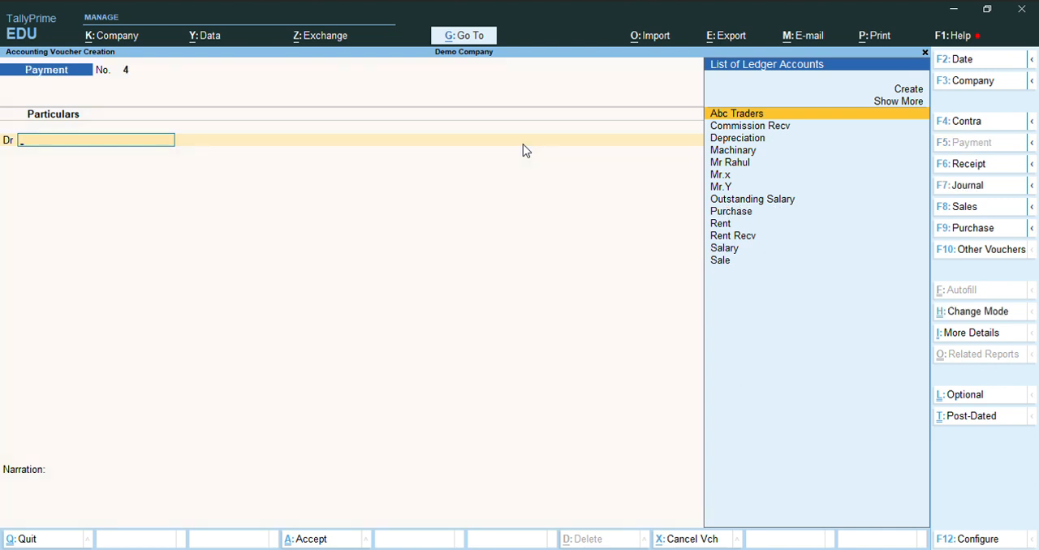
key("Down")
key("Down")
key("Down")
key("Down")
key("Down")
key("Down")
key("Down")
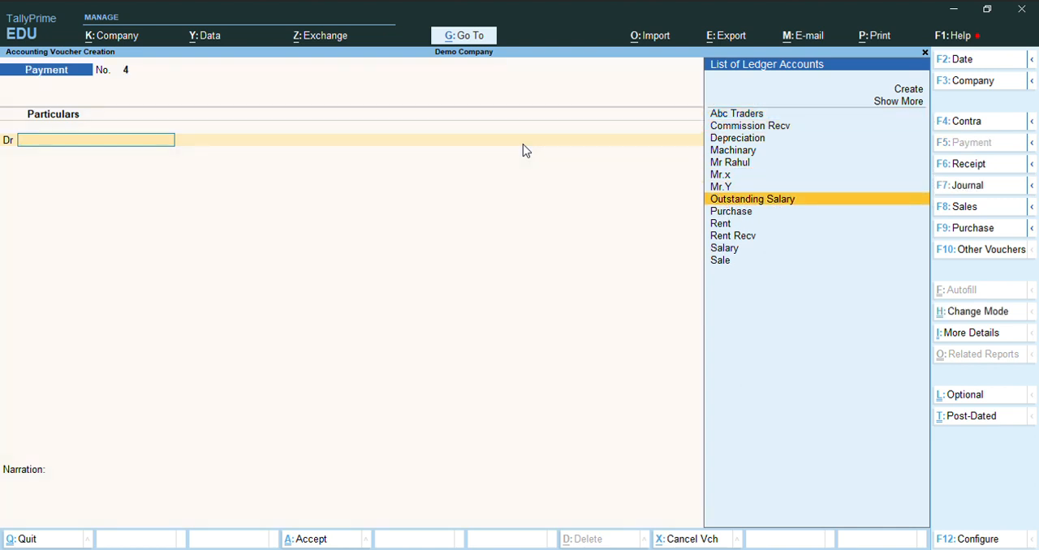
key("Return")
type("50")
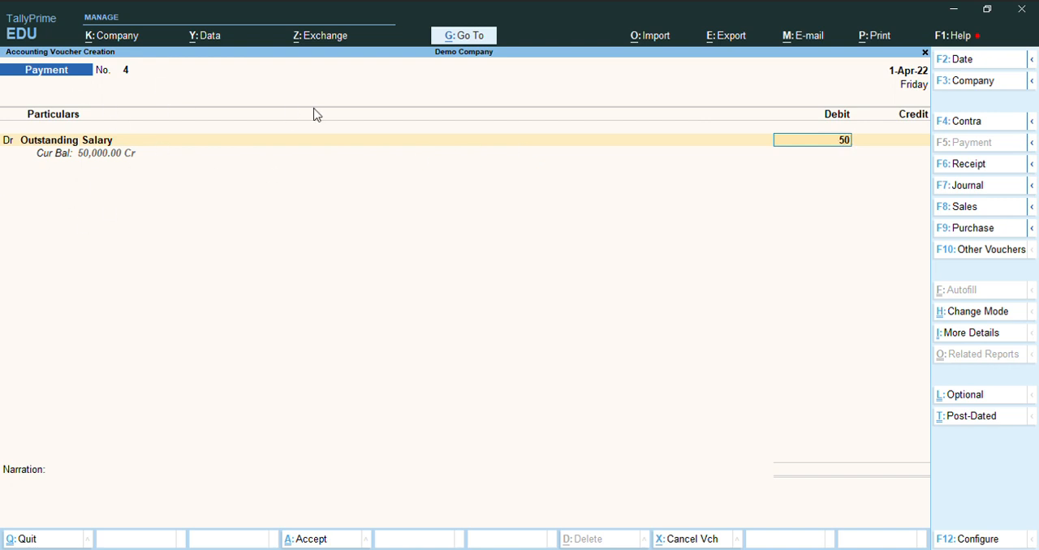
type("000")
key("Return")
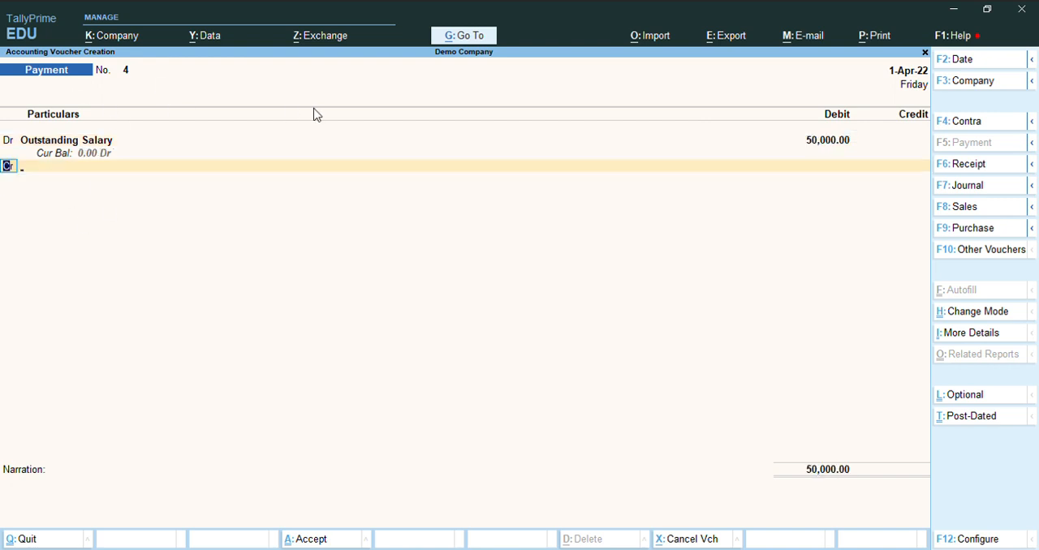
- Choose Cash for the payment voucher's credit line and quit the voucher without saving it
key("Return")
type("Cas")
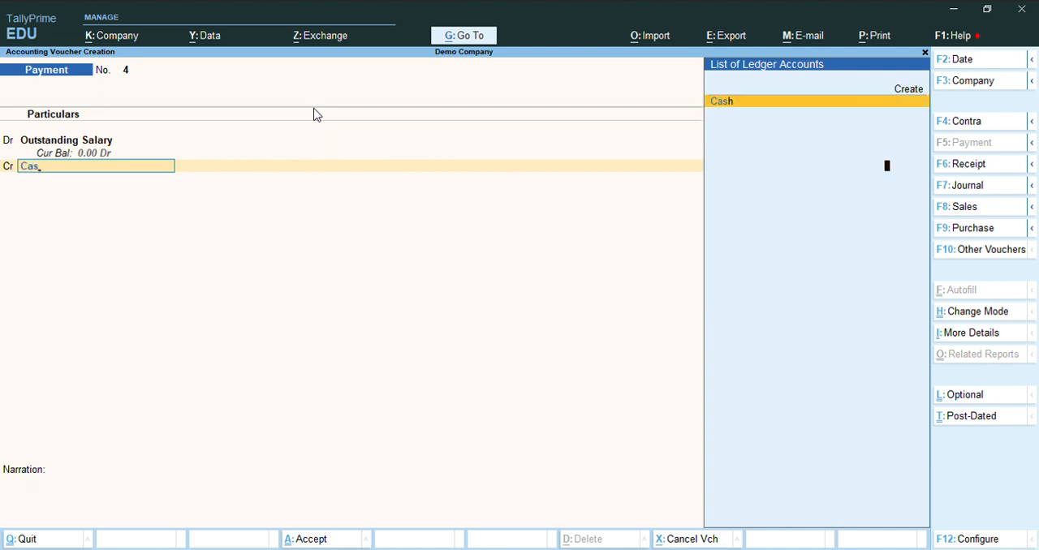
key("Return")
key("Escape")
key("Escape")
key("Return")
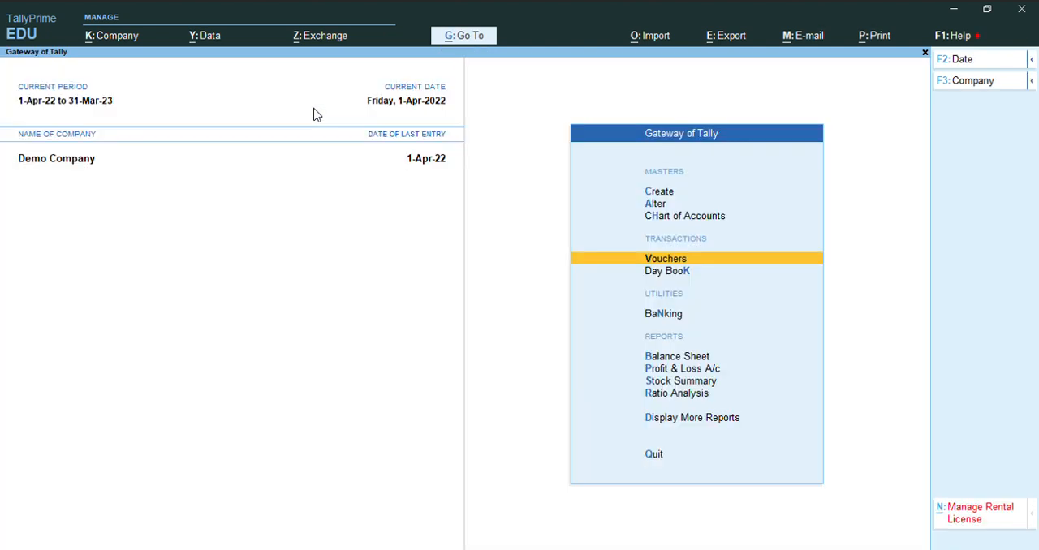
- Reopen voucher entry and change the voucher type to Journal
key("Up")
key("Down")
key("Return")
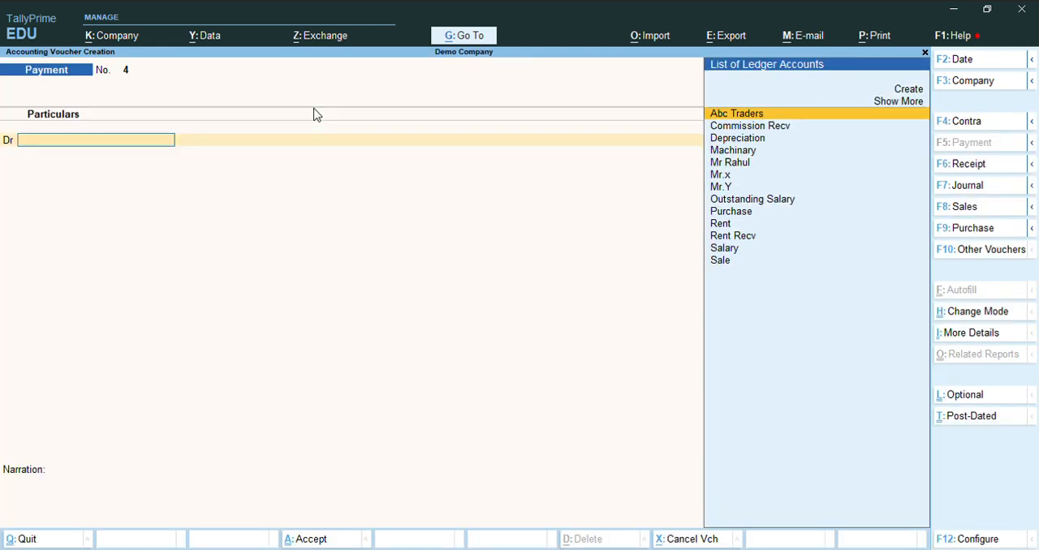
key("F7")
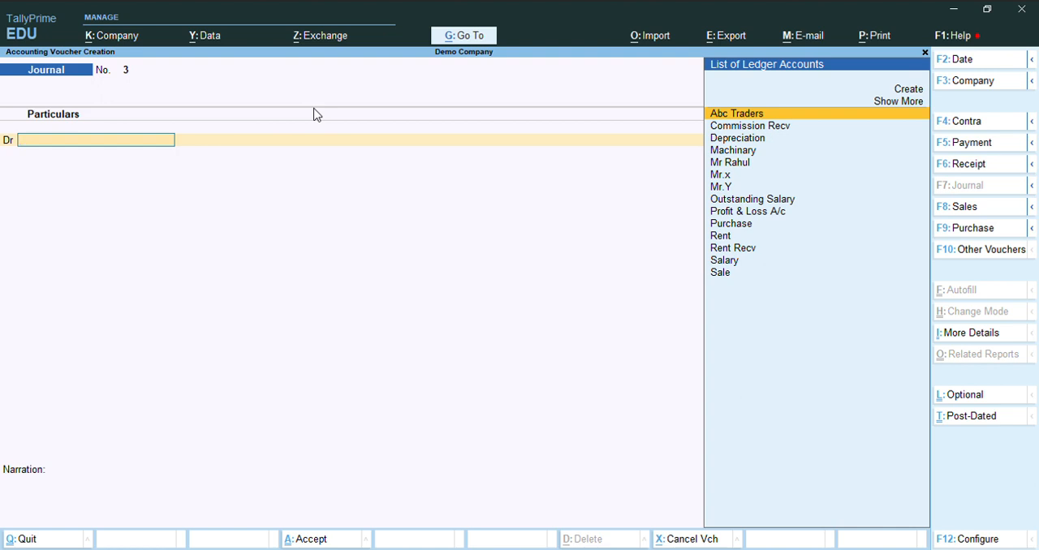
- Create a ledger named Loss by Fire under Indirect Expenses for the journal voucher's debit line
key("Up")
key("Up")
key("Return")
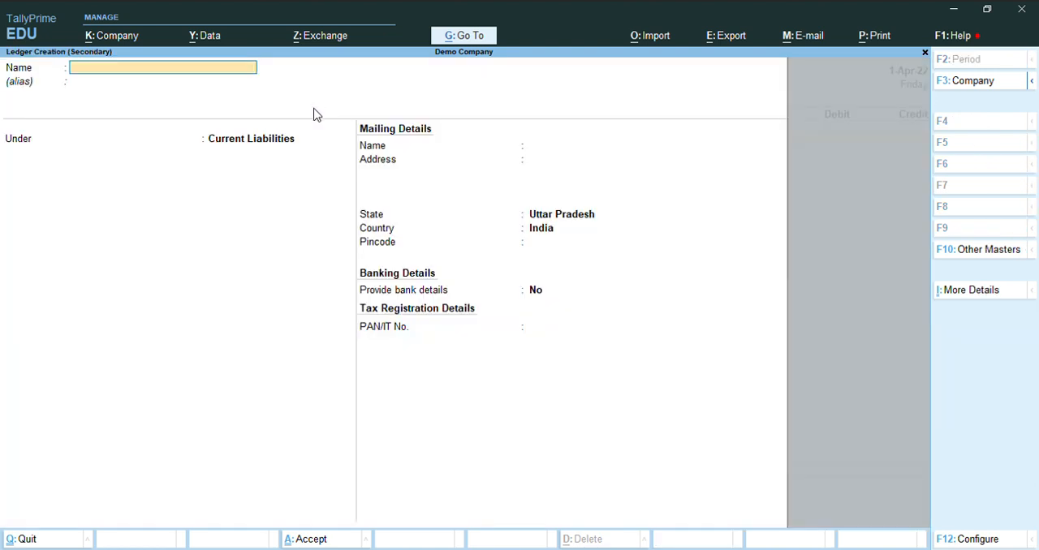
type("Loss by fire")
key("Return")
type("In")
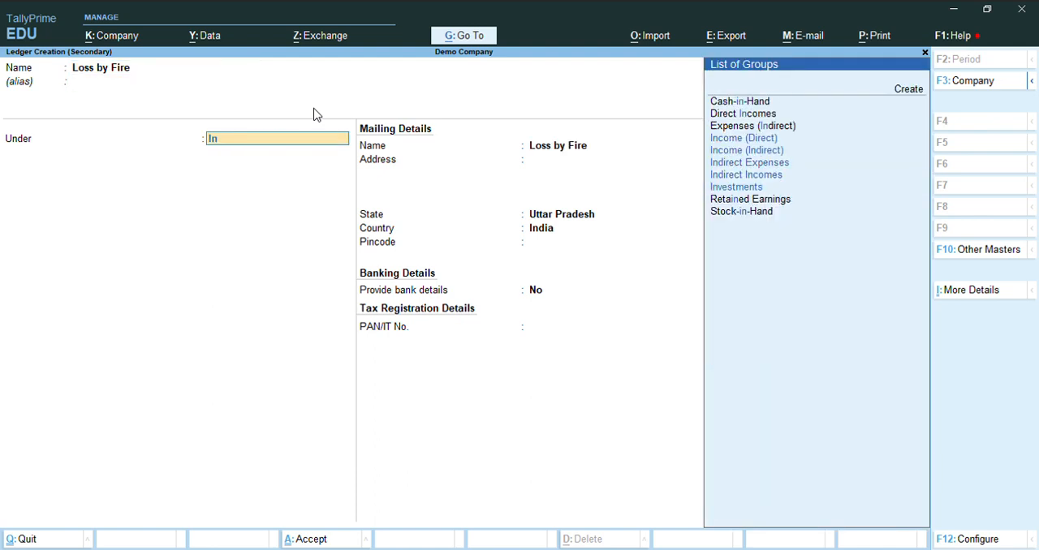
key("Down")
key("Return")
key("Return")
key("Return")
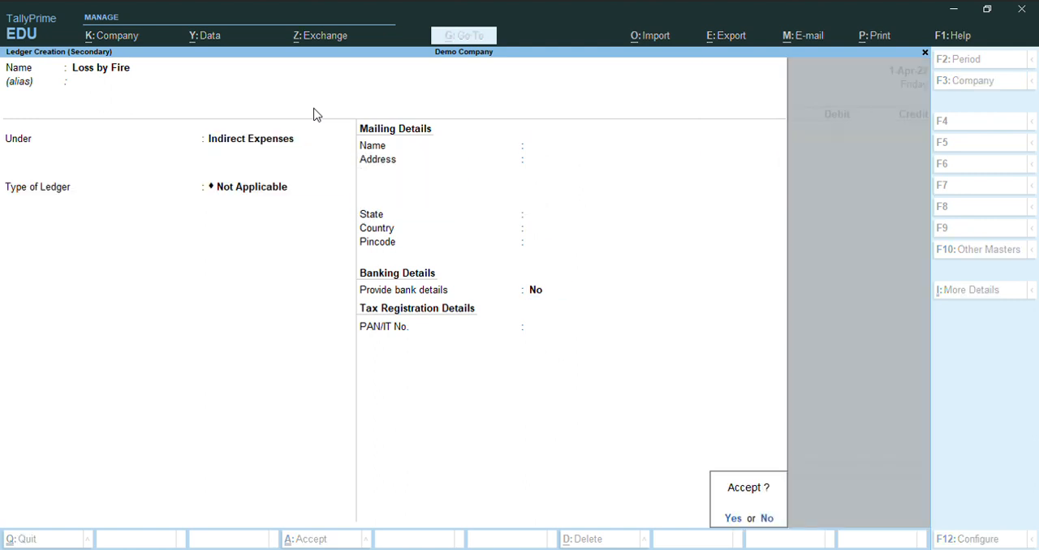
key("y")
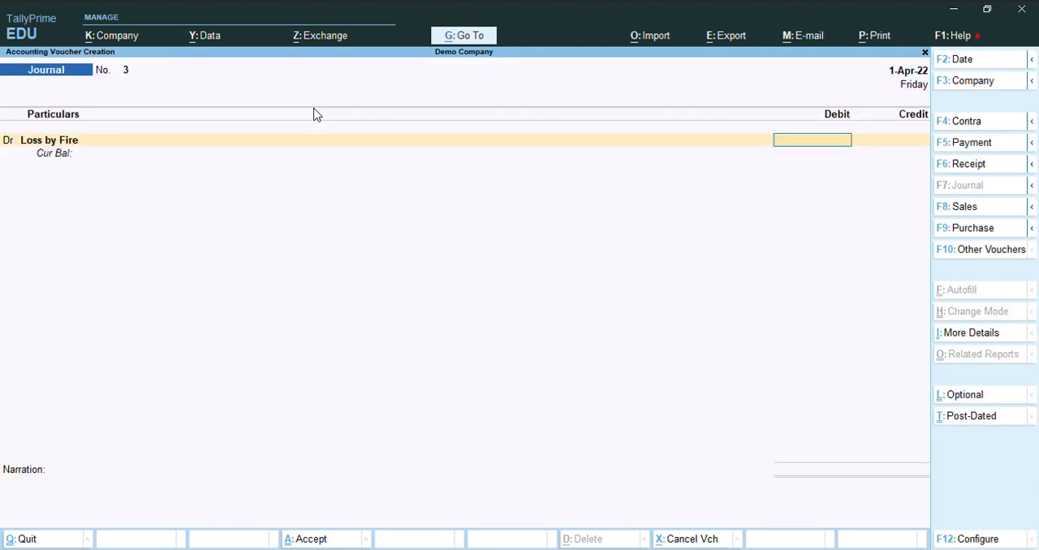
- Debit Loss by Fire and credit Purchase with 10,000 without inventory allocations, and save the journal voucher with a blank narration
type("10000")
key("Return")
key("Return")
type("Pu")
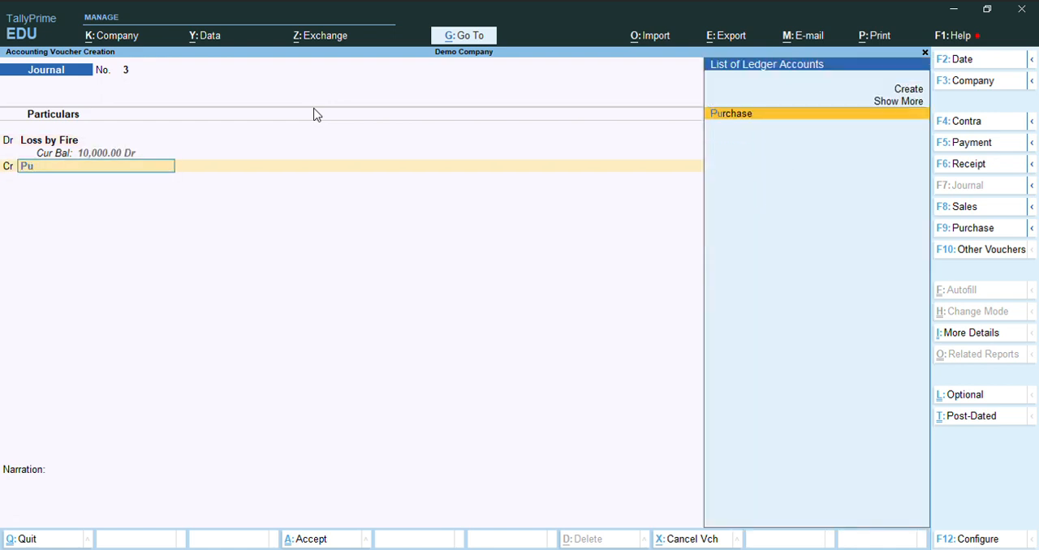
key("Return")
key("Escape")
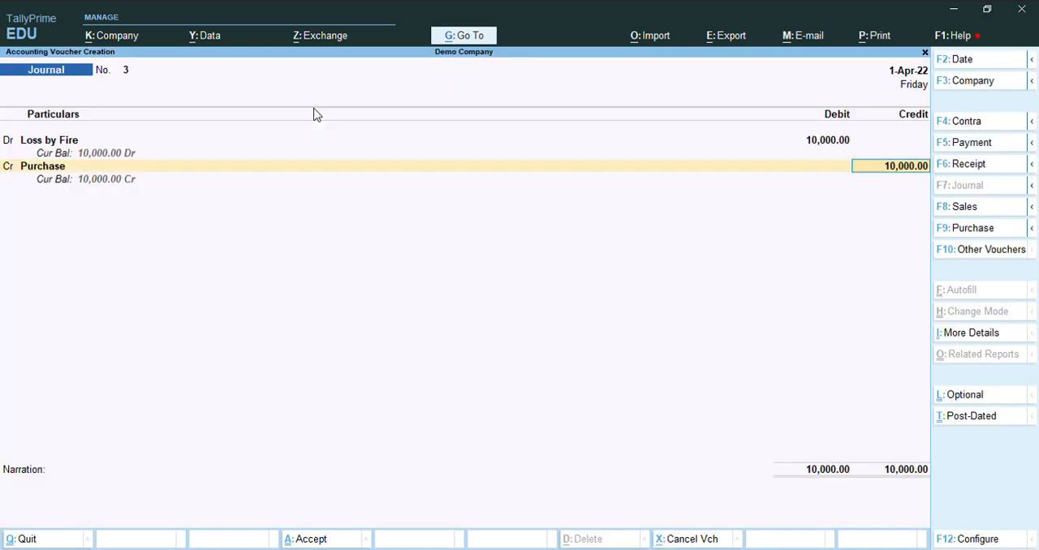
key("BackSpace")
key("Return")
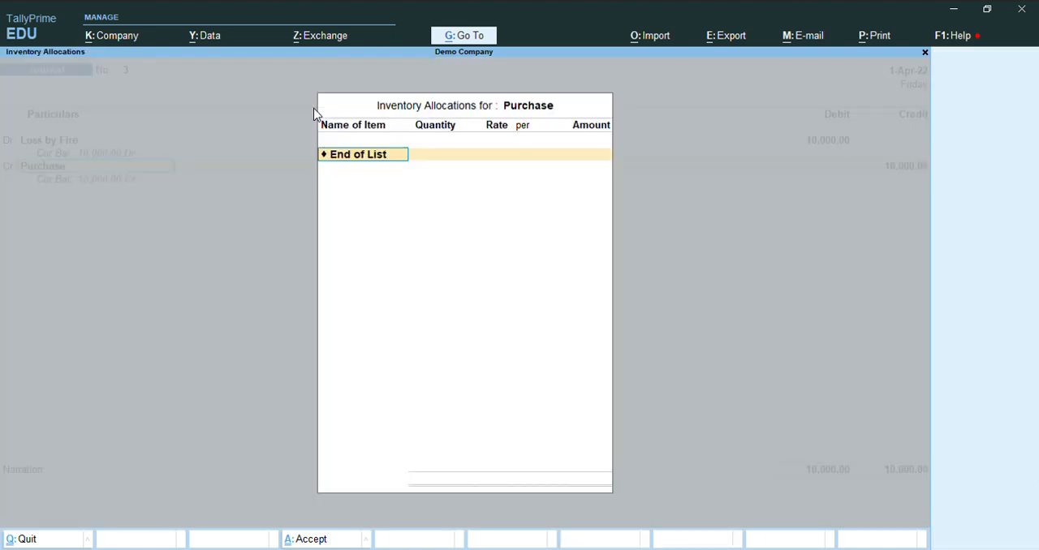
key("Escape")
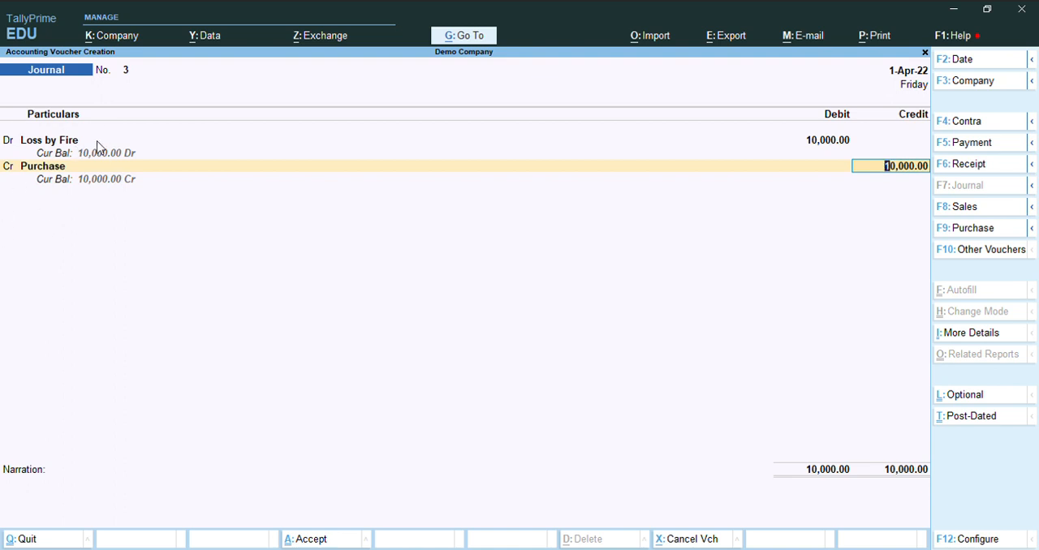
key("Return")
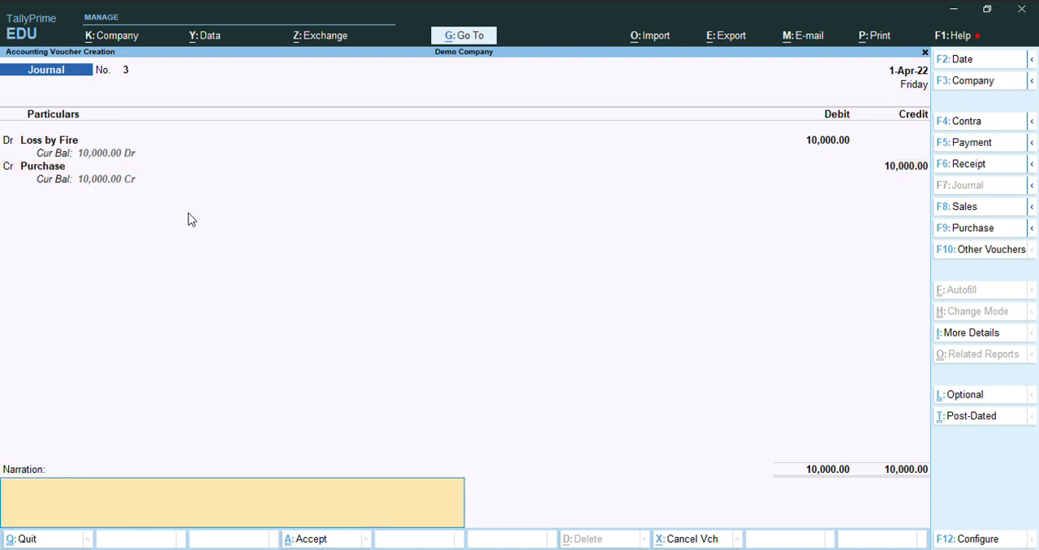
key("Return")
key("Return")
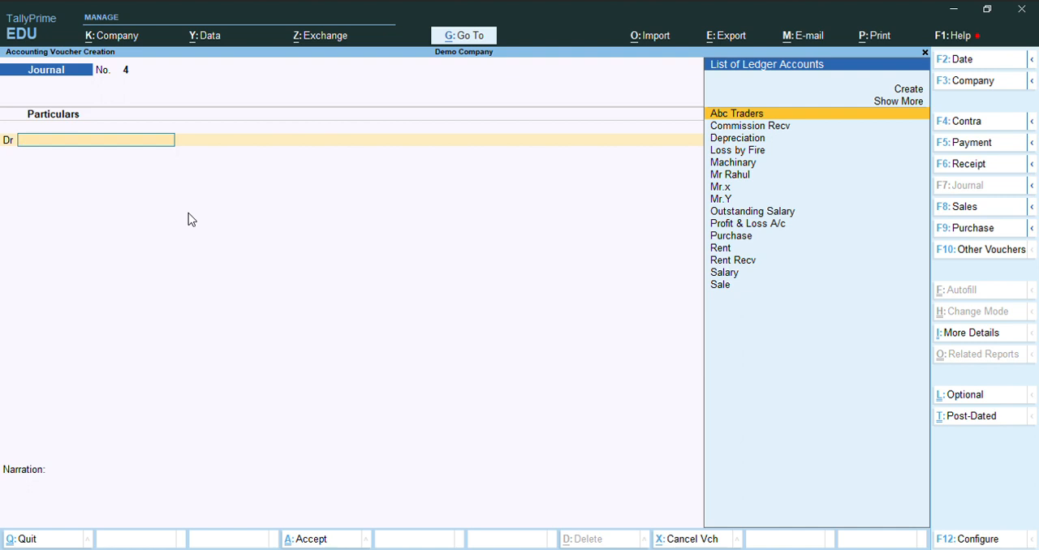
- Create a ledger named Prepaid Rent under Current Assets for the new journal voucher's debit line
key("Up")
key("Up")
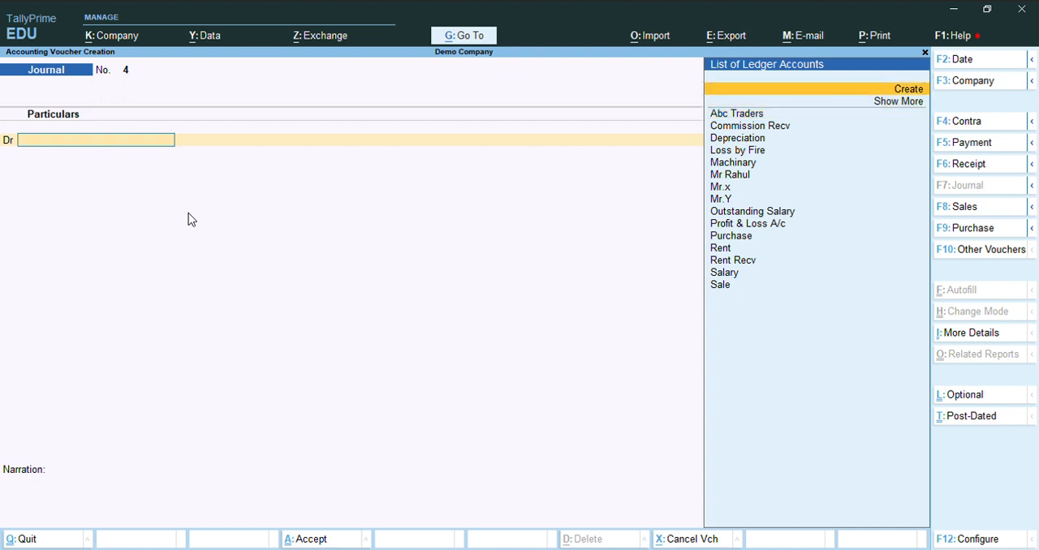
key("Return")
type("Prepai")
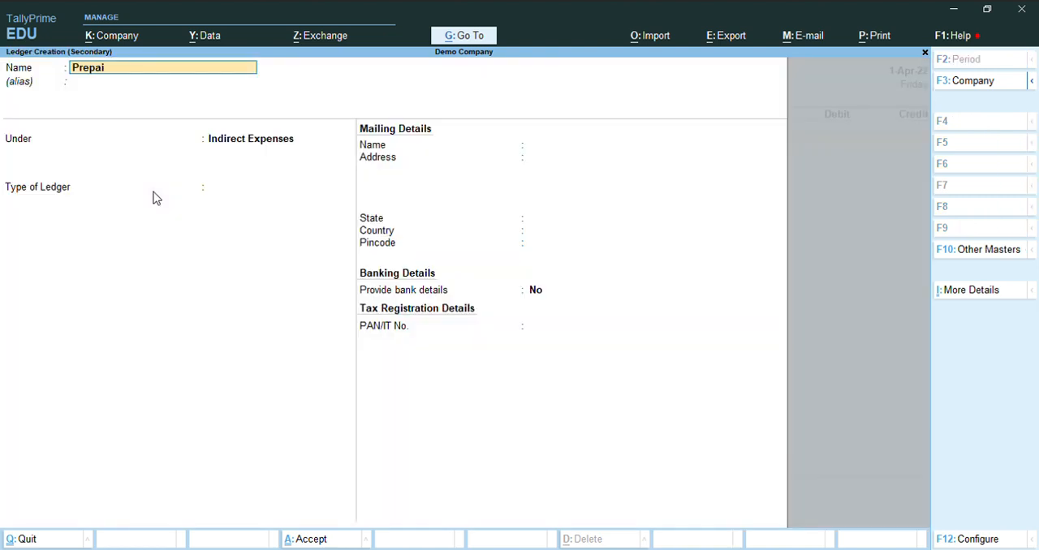
type("d Rent")
key("Return")
key("Return")
type("cu")
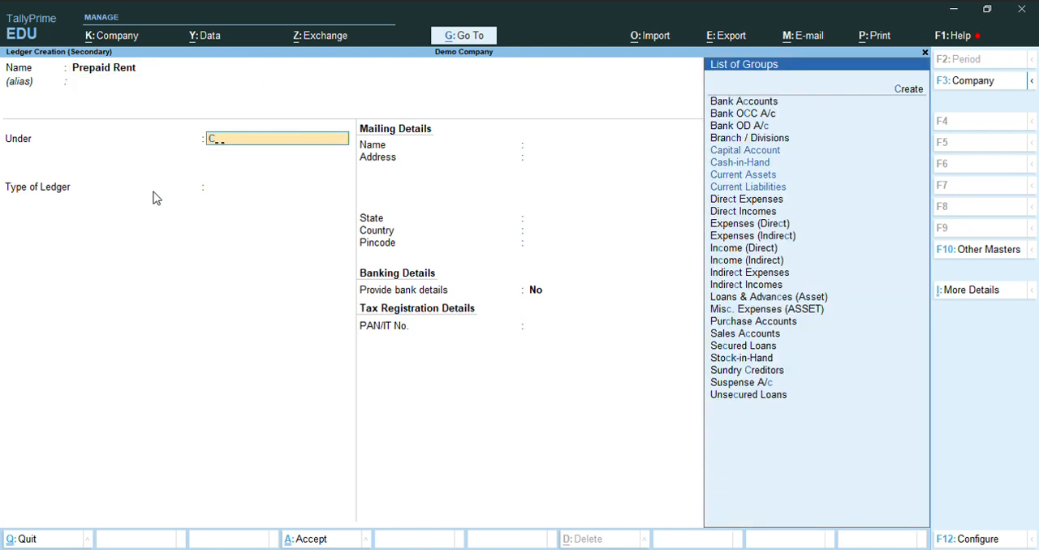
key("Return")
key("Return")
key("Return")
key("Return")
key("Return")
key("Return")
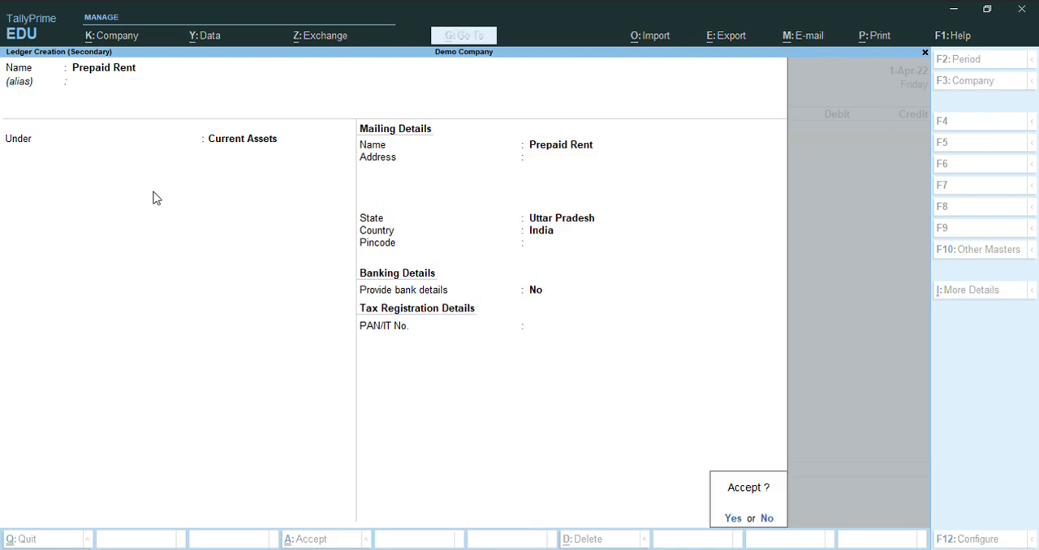
key("Return")
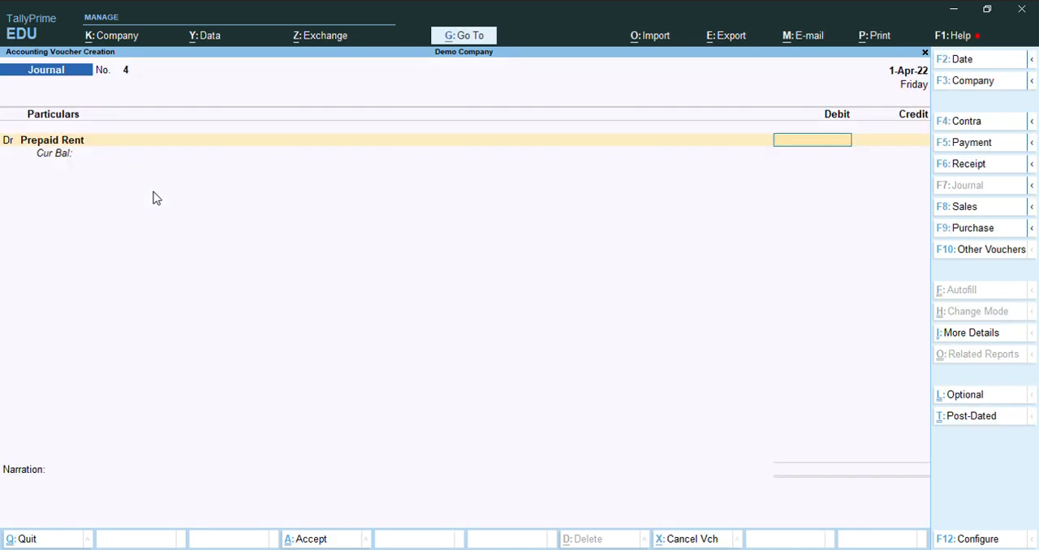
- Debit Prepaid Rent and credit Cash with 6,000, and save the journal voucher with a blank narration
type("6000")
key("Return")
type("Re")
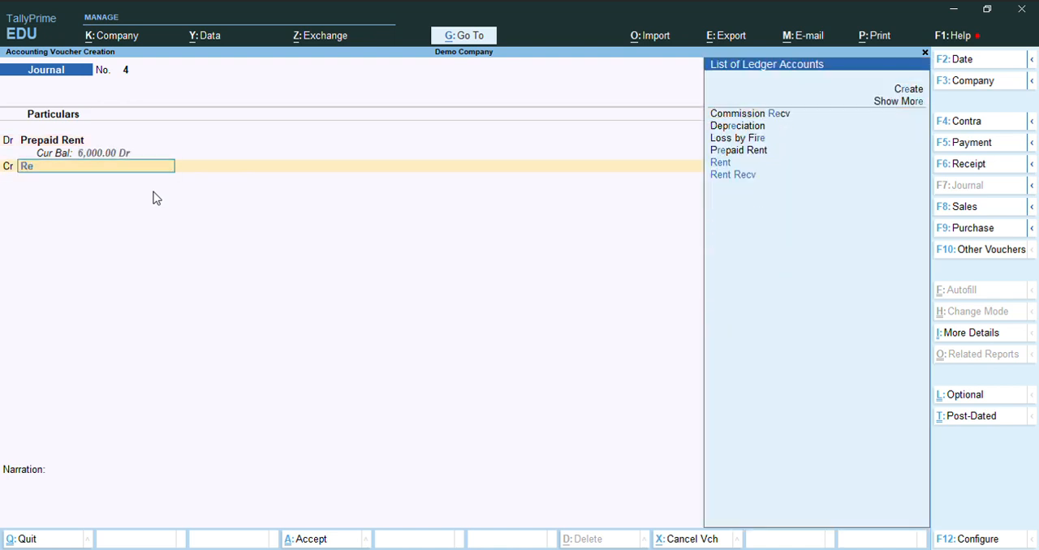
key("BackSpace")
key("BackSpace")
type("Cas")
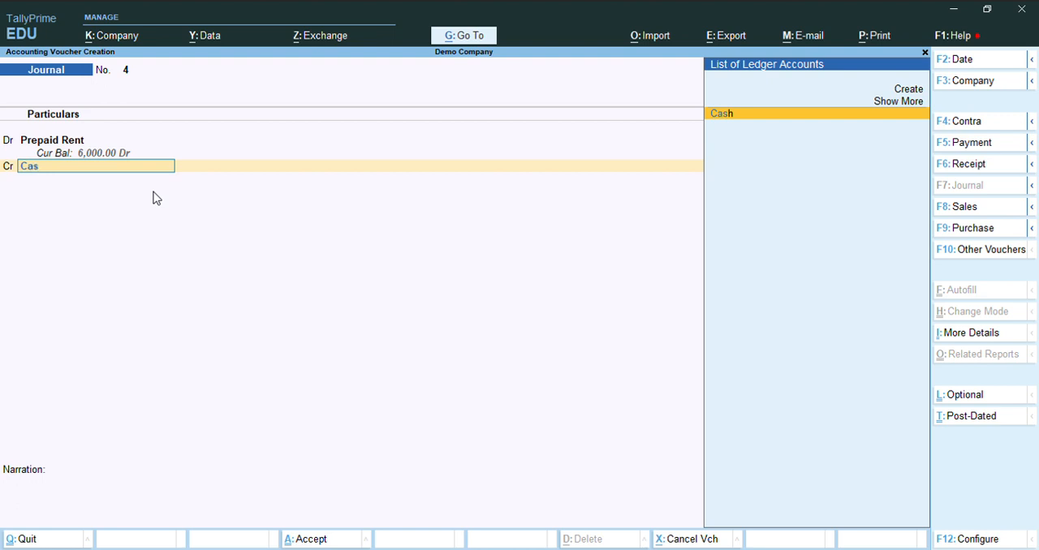
key("Return")
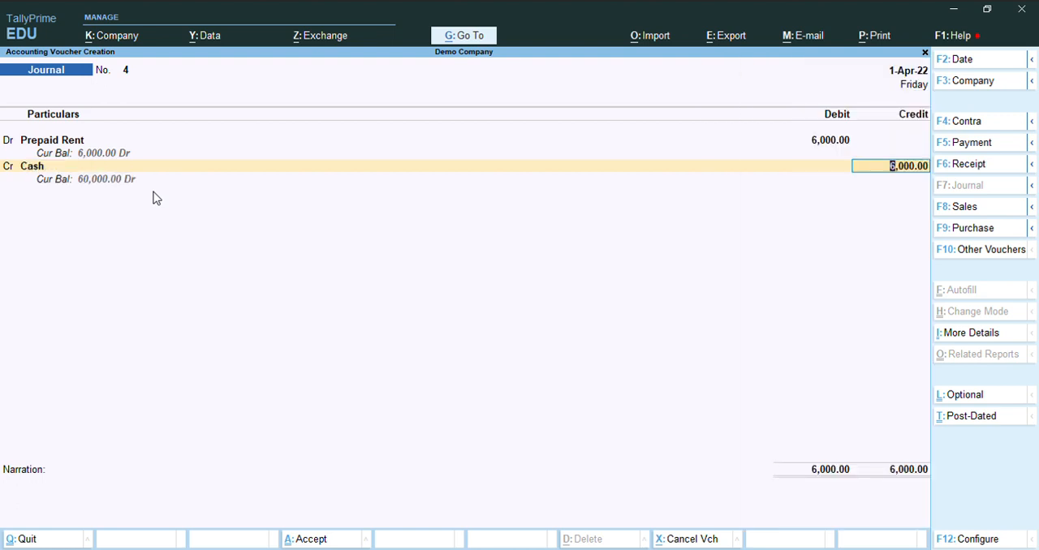
key("Return")
- Examine the Prepaid Rent entry within Current Assets on the Balance Sheet and return to the Gateway of Tally
key("Return")
key("Return")
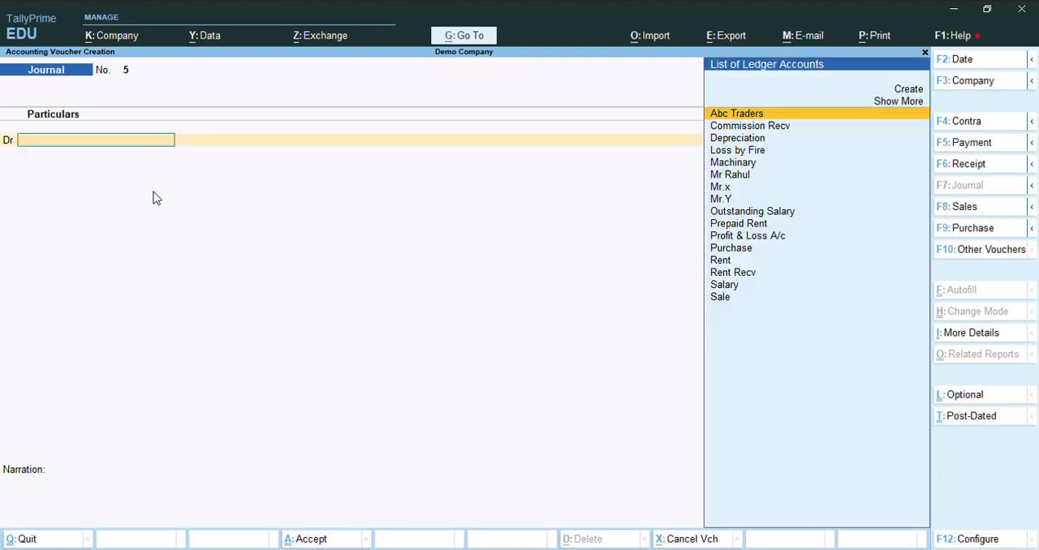
key("Escape")
key("Return")
key("Down")
key("Down")
key("Down")
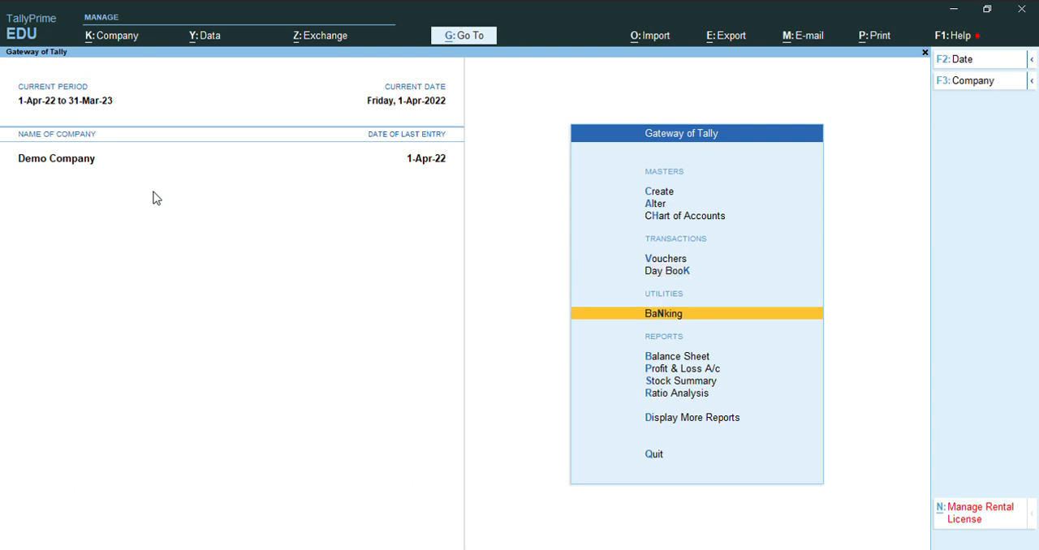
key("Return")
key("Right")
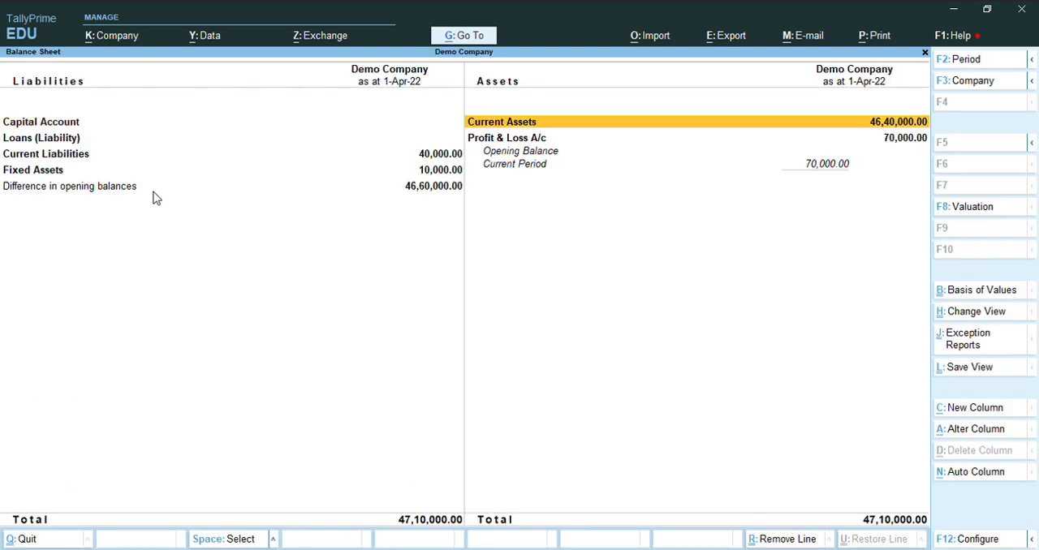
key("Return")
key("Down")
key("Down")
key("Down")
key("Down")
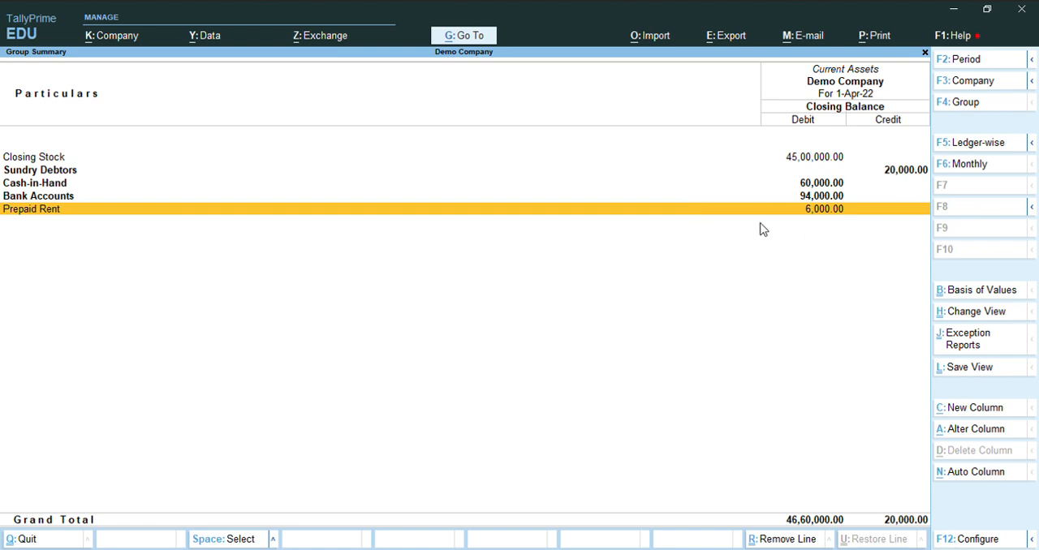
key("Escape")
key("Escape")
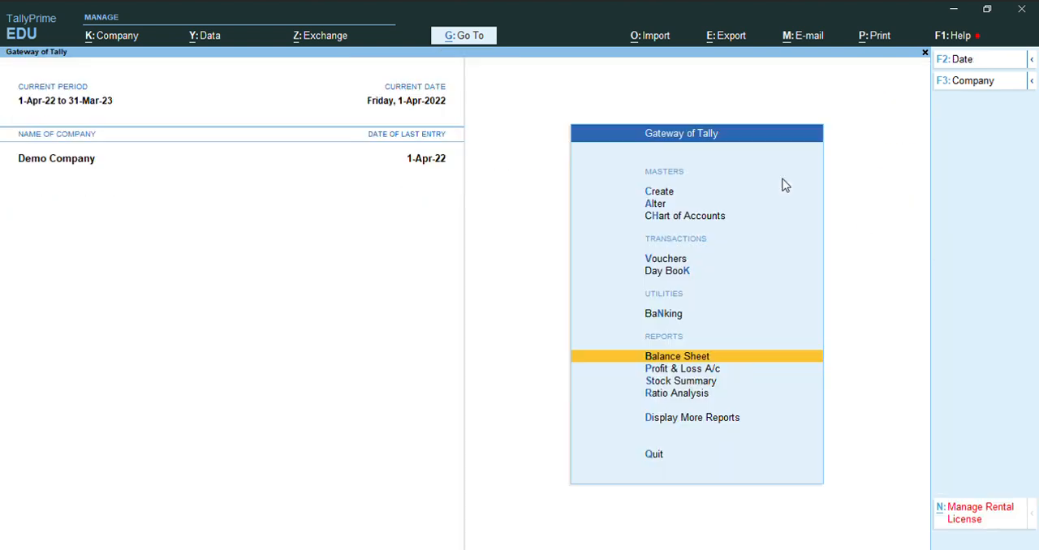
- Reopen voucher entry, change the voucher type to Payment, and debit Rent with 6,000
key("Up")
key("Up")
key("Return")
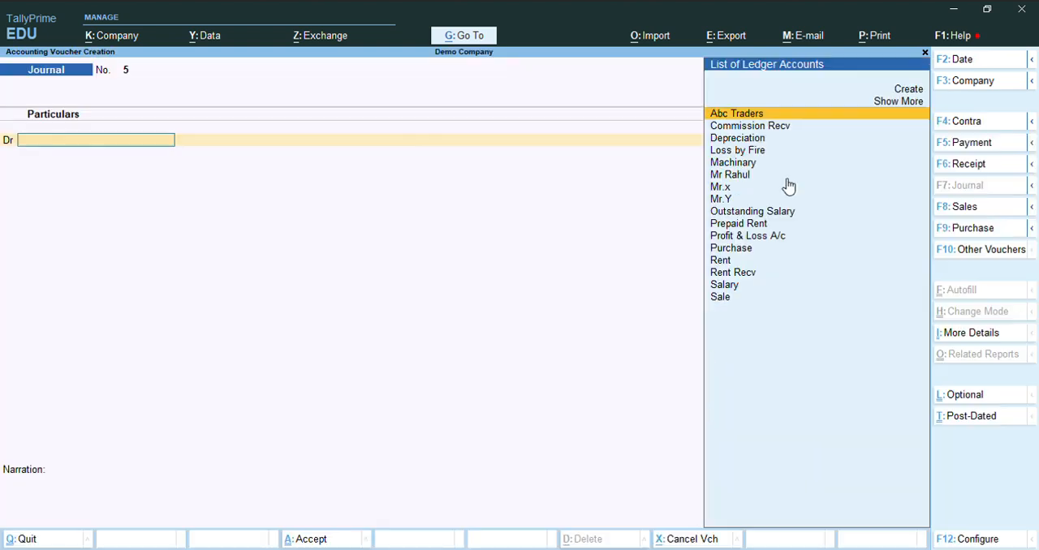
key("F5")
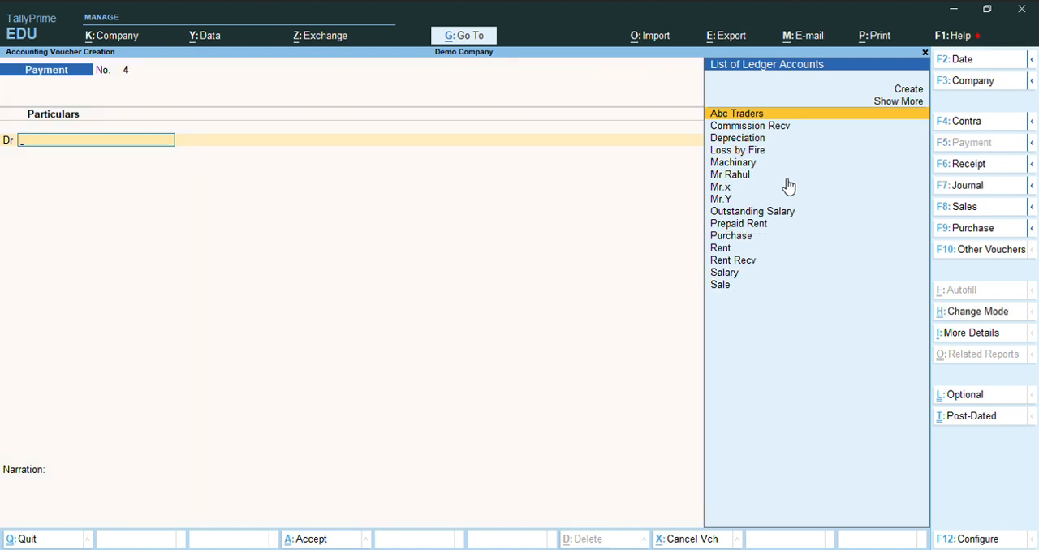
type("Ren")
key("Down")
key("Down")
key("Up")
key("Return")
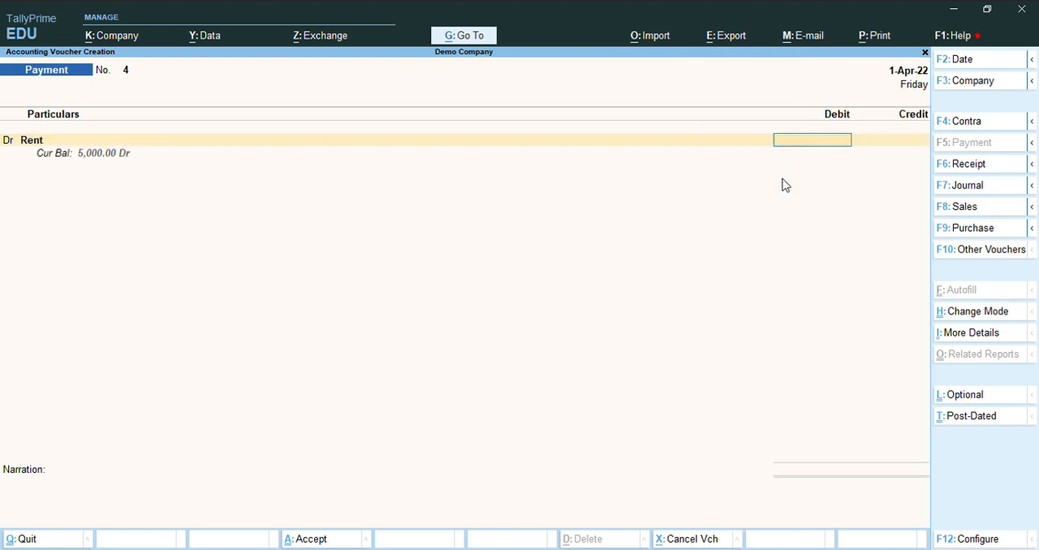
type("6000")
key("Return")
key("Return")
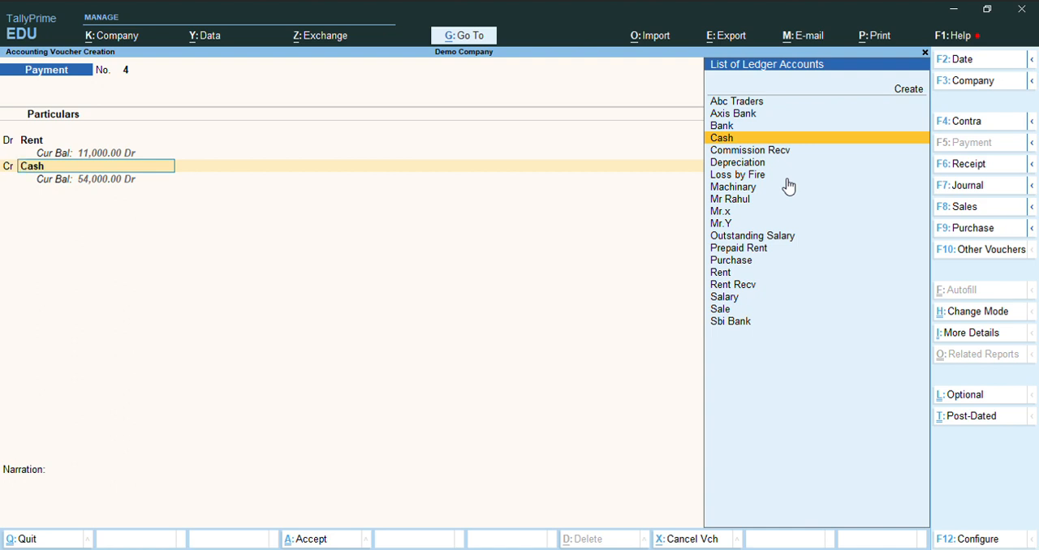
- Credit Prepaid Rent with 6,000 and discard the payment voucher without saving it
type("Pre")
key("Return")
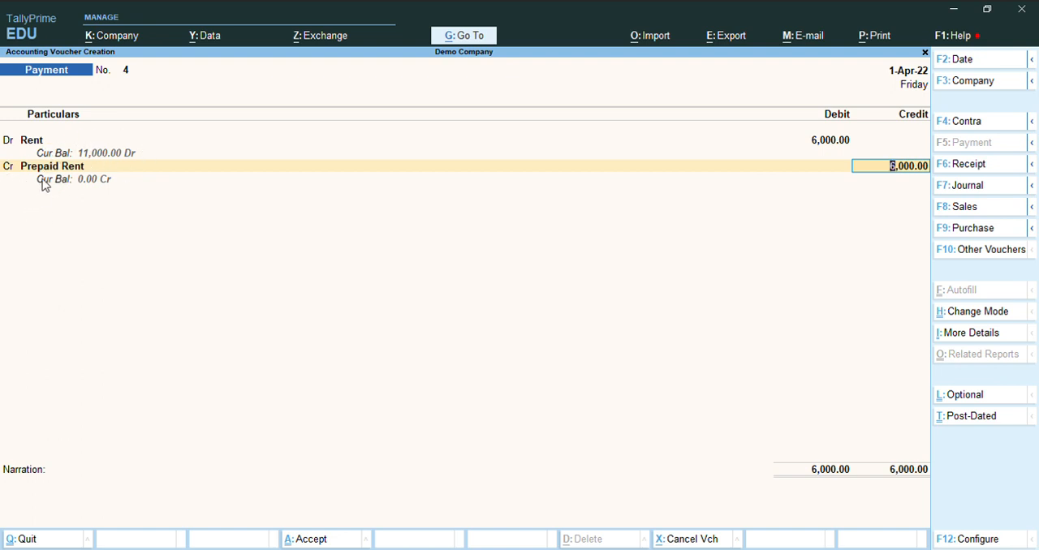
left_click(72, 213)
key("Escape")
key("y")
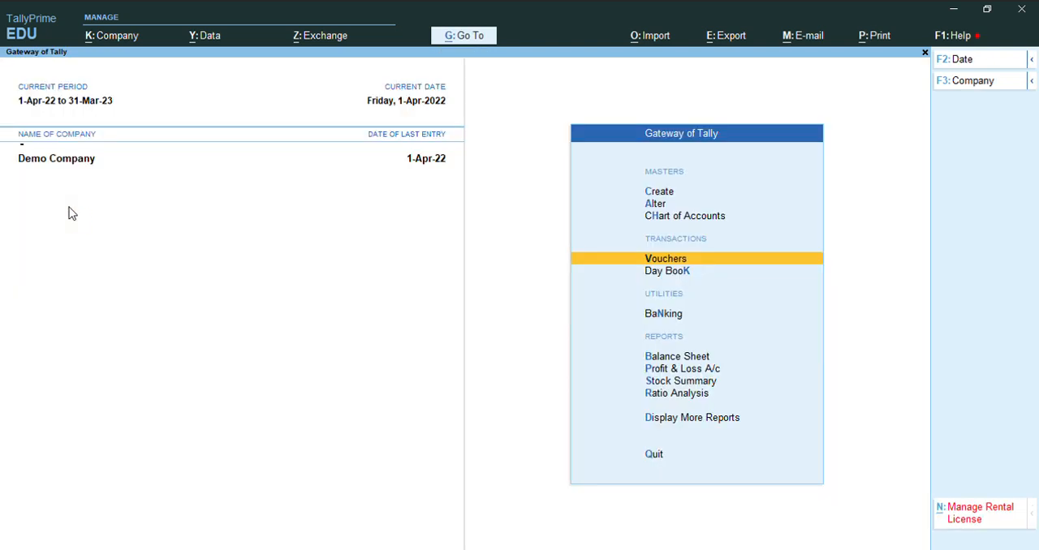
- Reopen voucher entry as a Journal and debit Profit & Loss A/c with 1,00,000
key("Return")
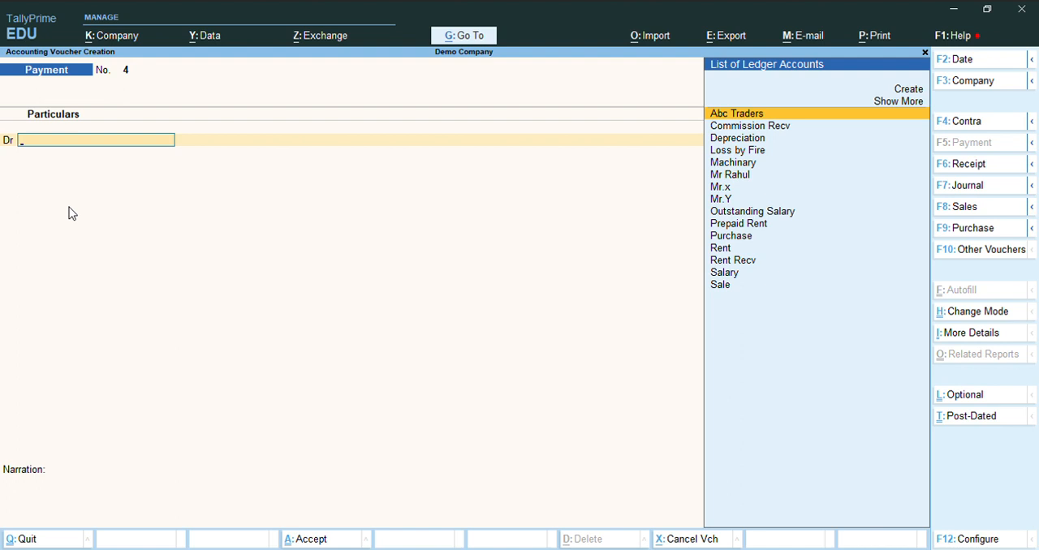
key("F7")
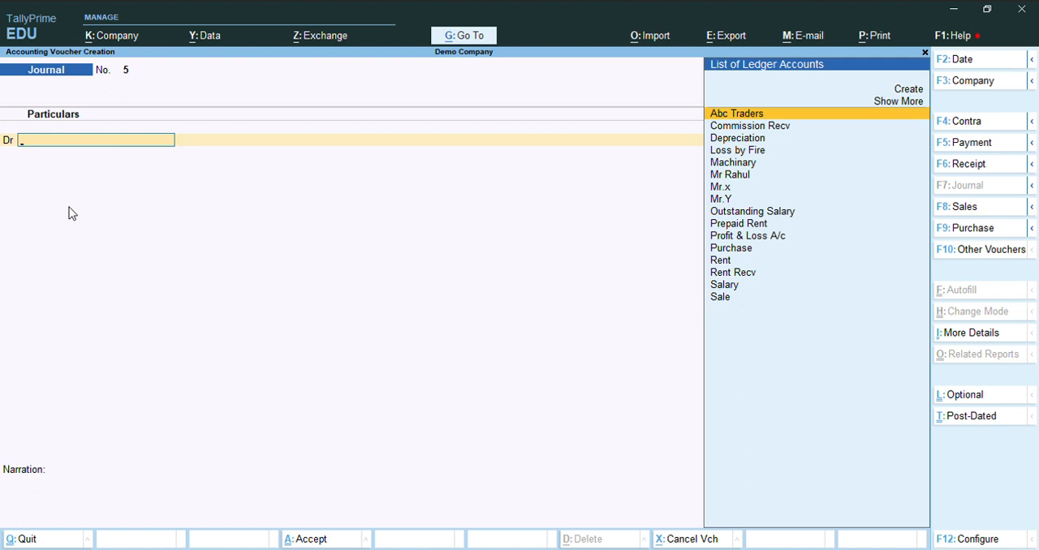
type("P")
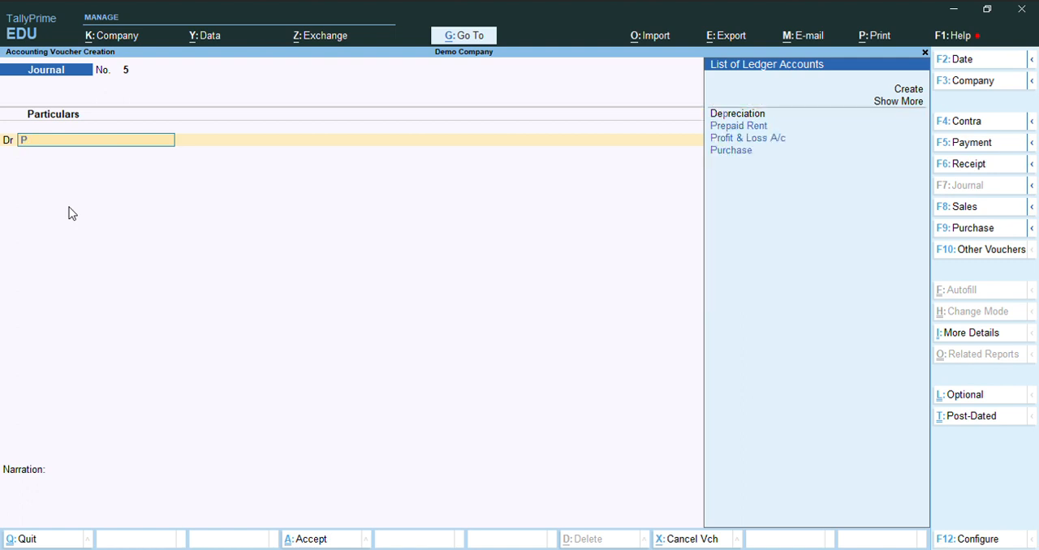
key("Down")
key("Down")
key("Return")
type("1,00,000")
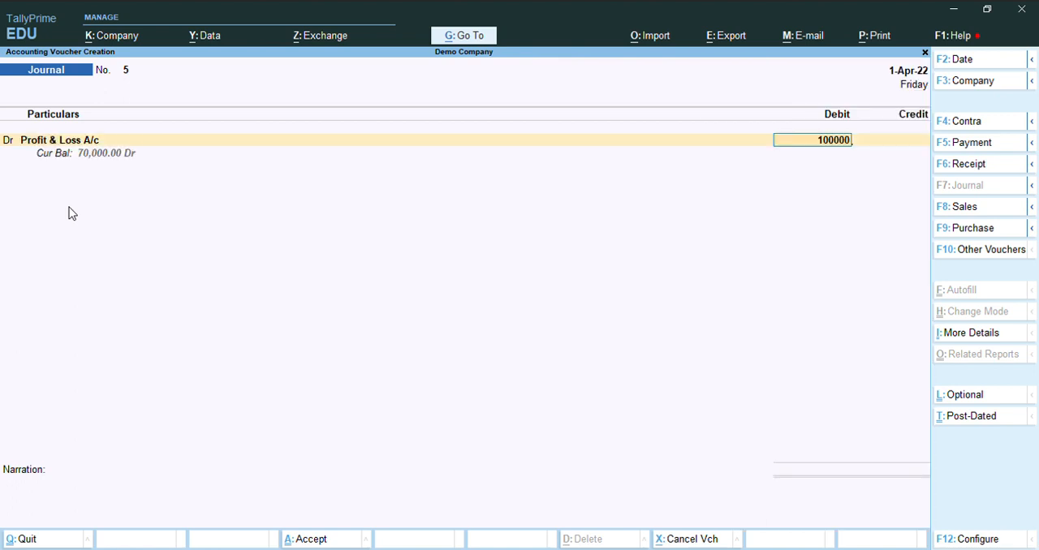
key("Return")
key("Return")
- Look through the ledger list for a capital ledger for the journal voucher's credit line
type("ca")
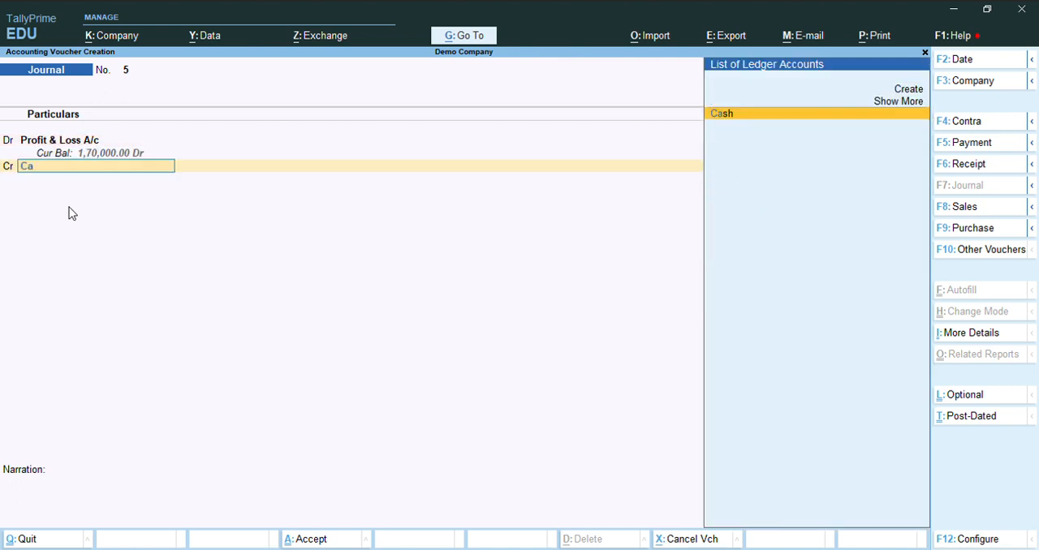
key("BackSpace")
key("BackSpace")
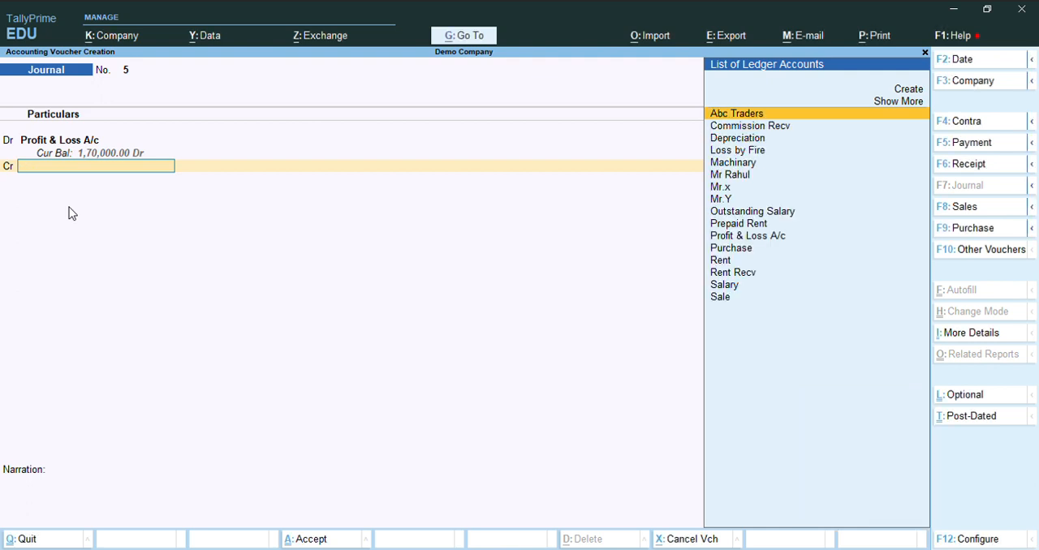
type("c")
key("Down")
key("Down")
key("Down")
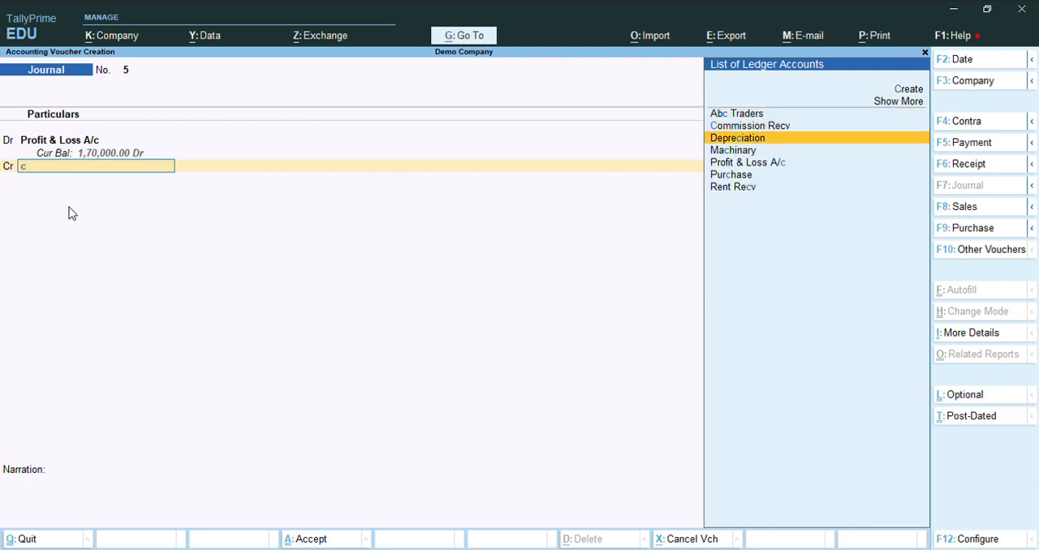
key("Up")
key("Up")
key("Up")
key("Up")
key("Up")
key("Down")
key("Down")
- Create a ledger named Capital under Capital Account for the journal voucher's credit line
key("Up")
key("Up")
key("Up")
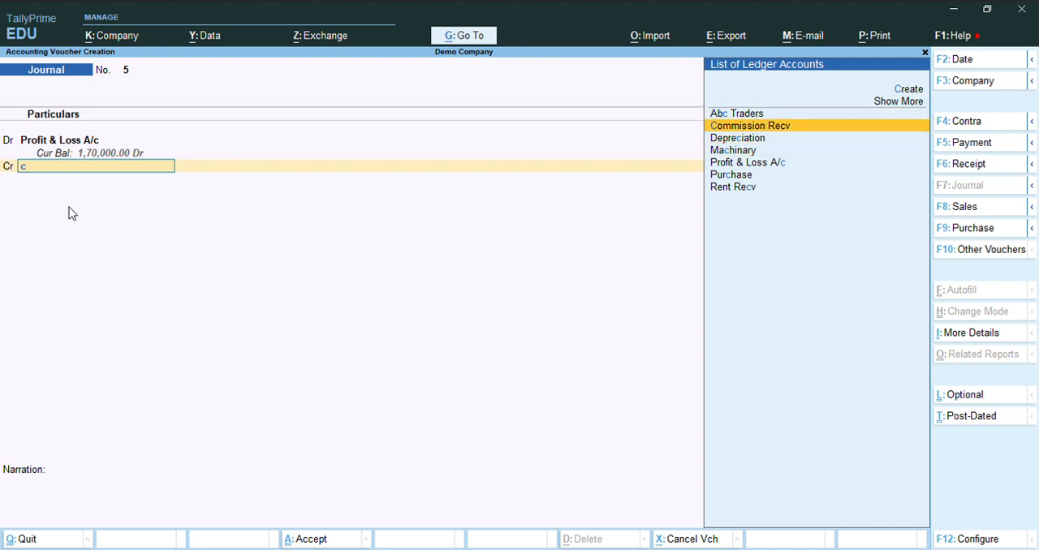
key("Return")
type("Cap")
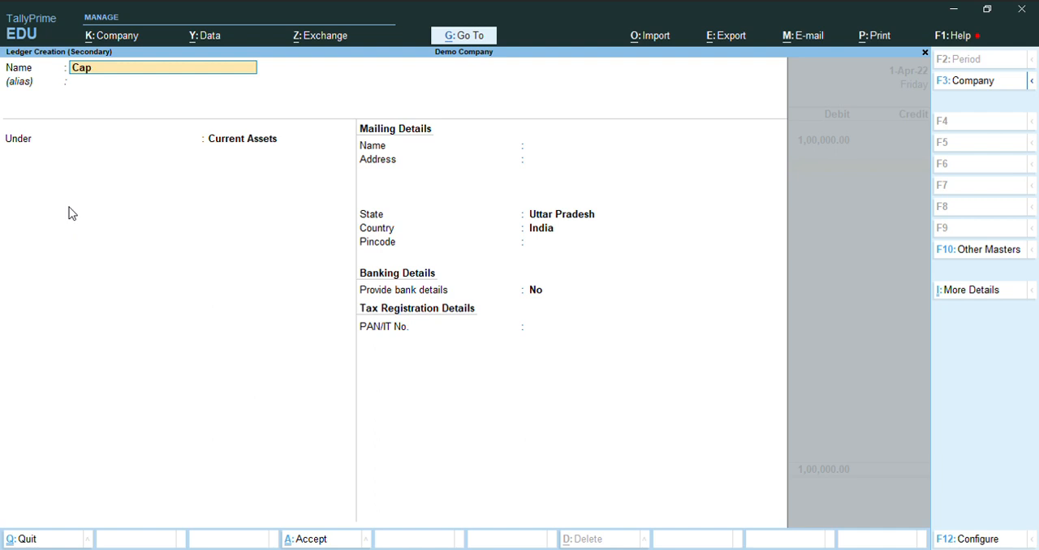
key("Return")
key("Return")
type("Cap")
key("Return")
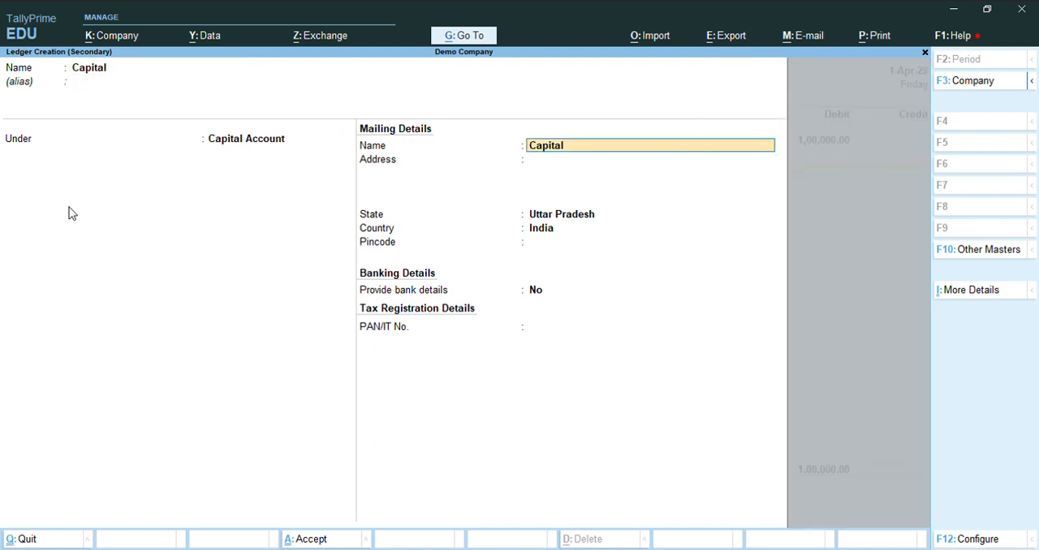
key("ctrl+a")
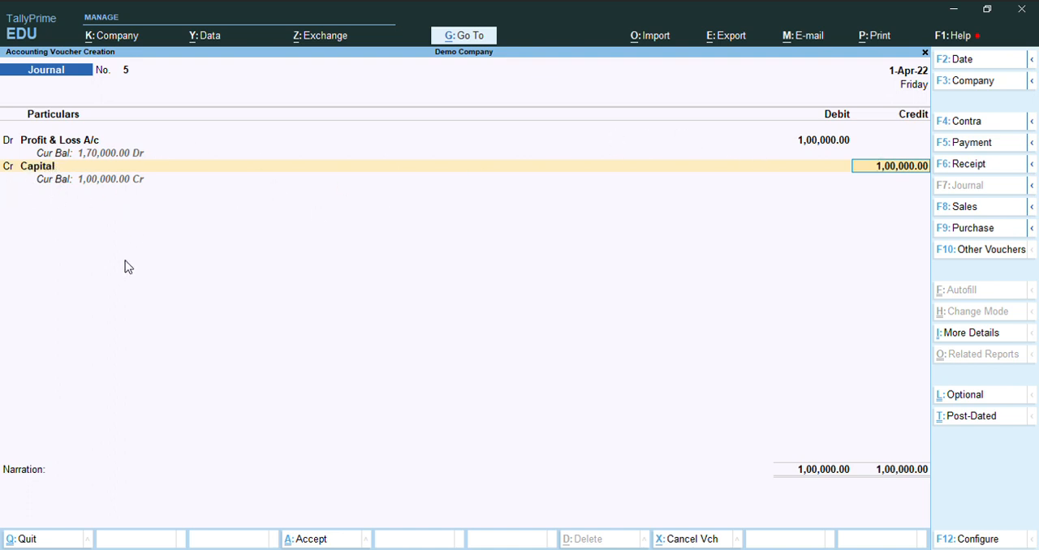
- Discard the unsaved journal voucher between Profit & Loss A/c and Capital and return to the Gateway of Tally
key("Escape")
key("Escape")
key("y")
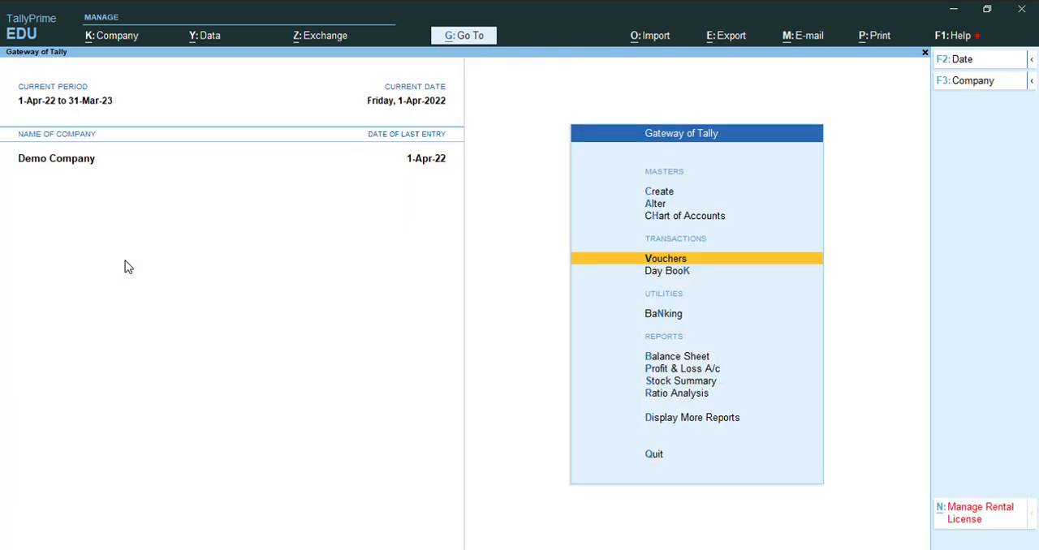
key("Up")
key("Down")
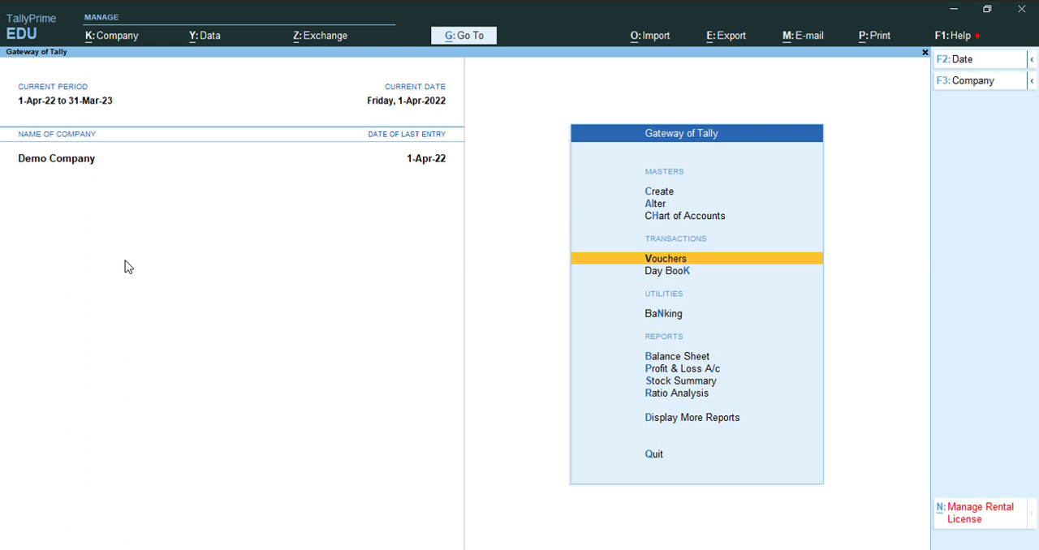